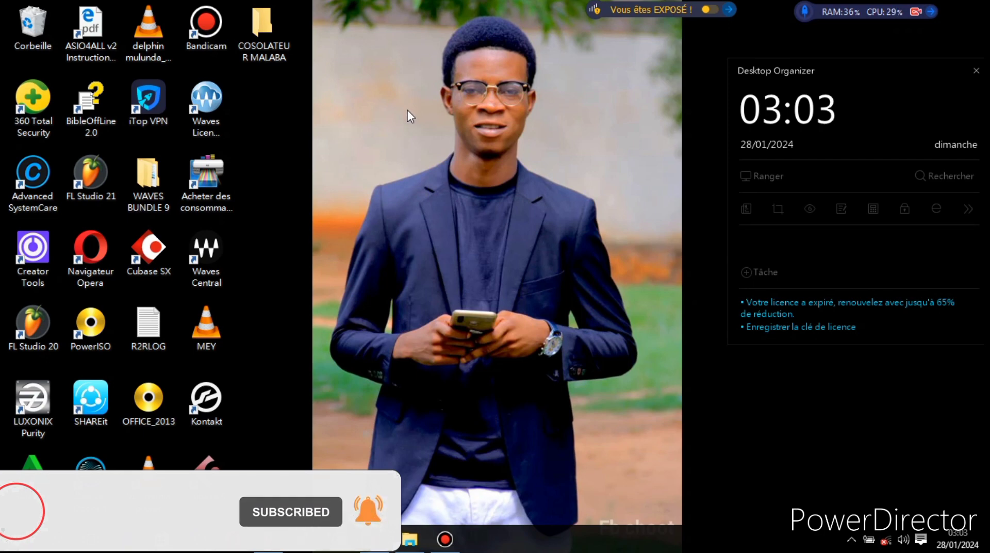
- Switch to FL Studio, play the whole arrangement from the start, and stop playback
mouse_move(276, 544)
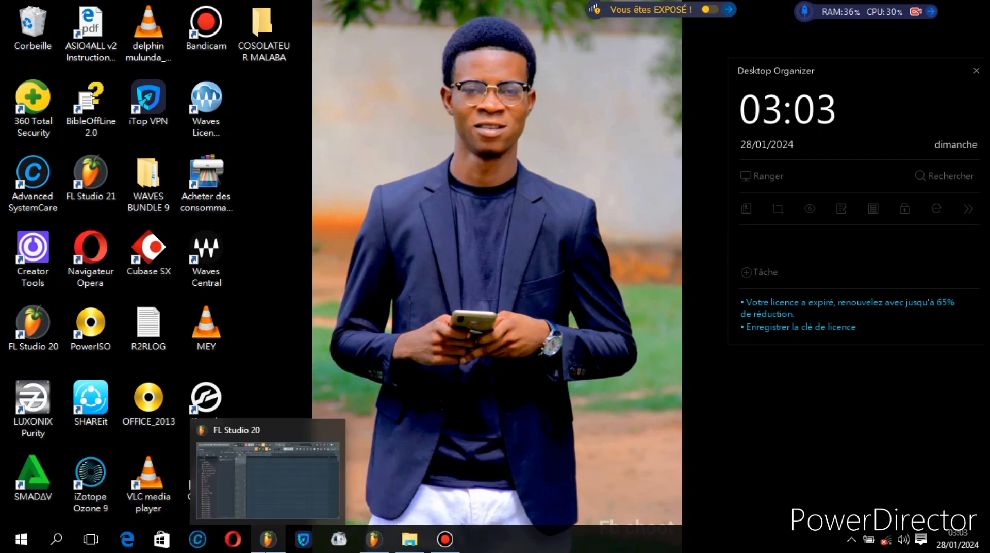
click(373, 540)
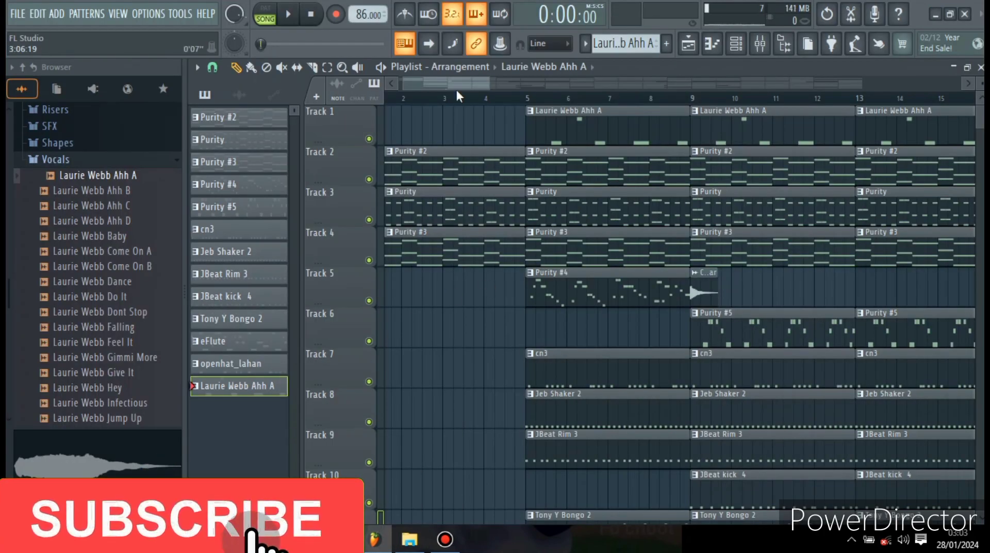
mouse_move(482, 83)
mouse_down()
mouse_move(673, 82)
mouse_move(467, 94)
mouse_up()
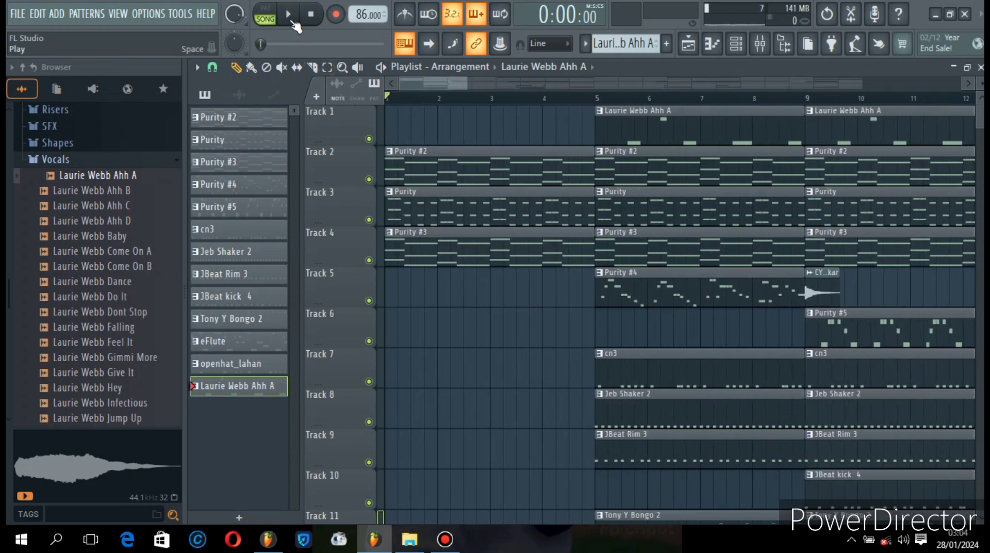
click(290, 16)
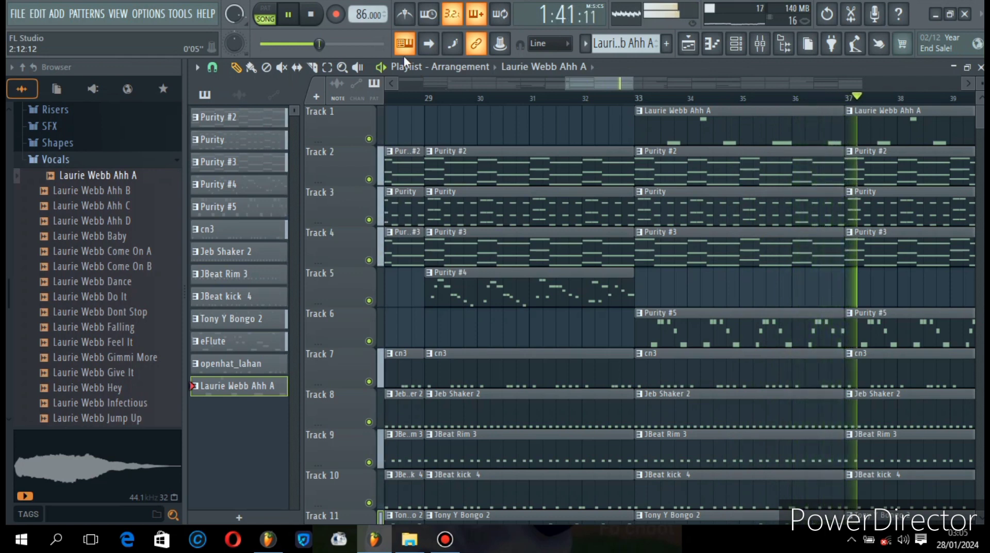
click(313, 17)
- Open the first Purity #2 clip from Track 2 in the piano roll and view its notes from bar 1
drag(589, 82, 441, 113)
drag(467, 81, 591, 81)
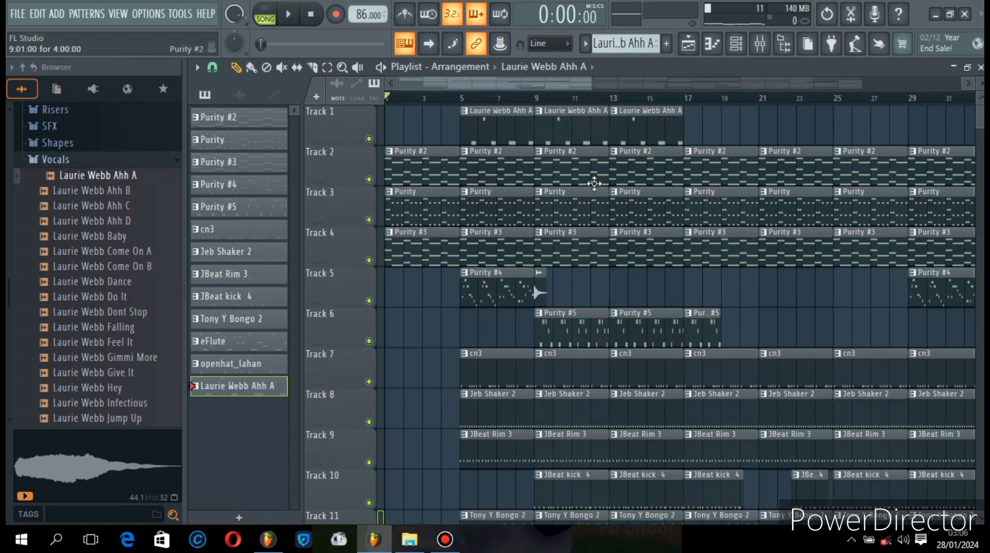
double_click(426, 168)
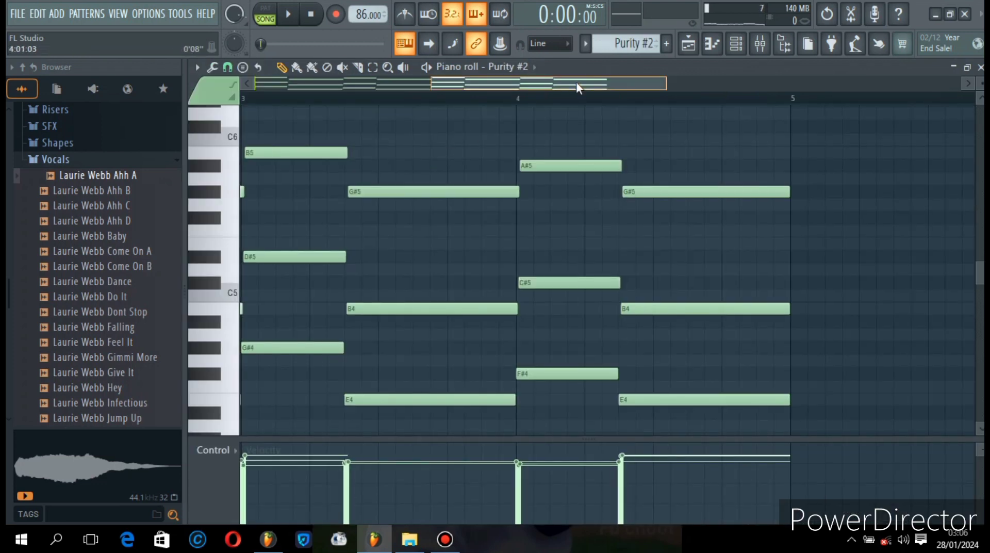
drag(576, 81, 291, 81)
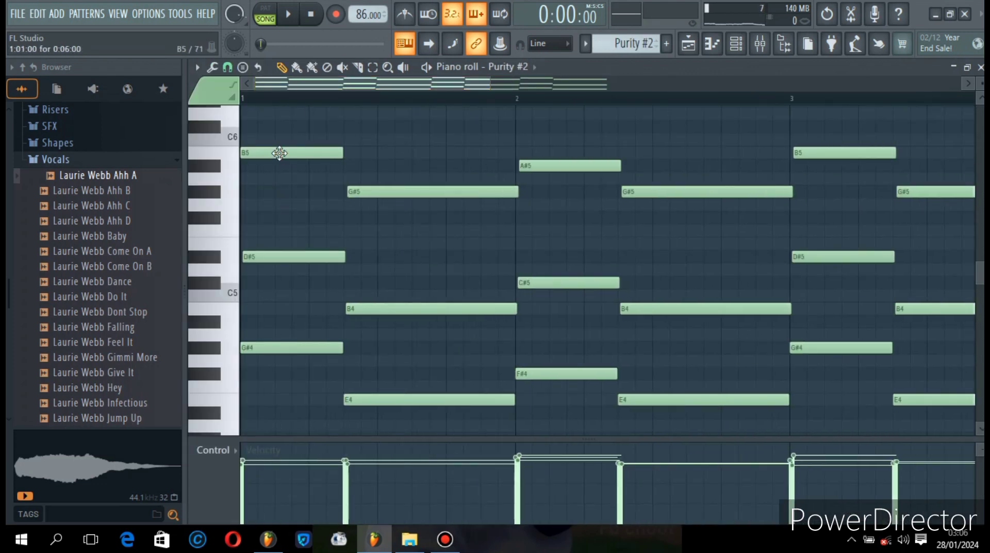
- Move the first B5 note of Purity #2 down to B4 and transpose it back up one octave
drag(279, 155, 280, 309)
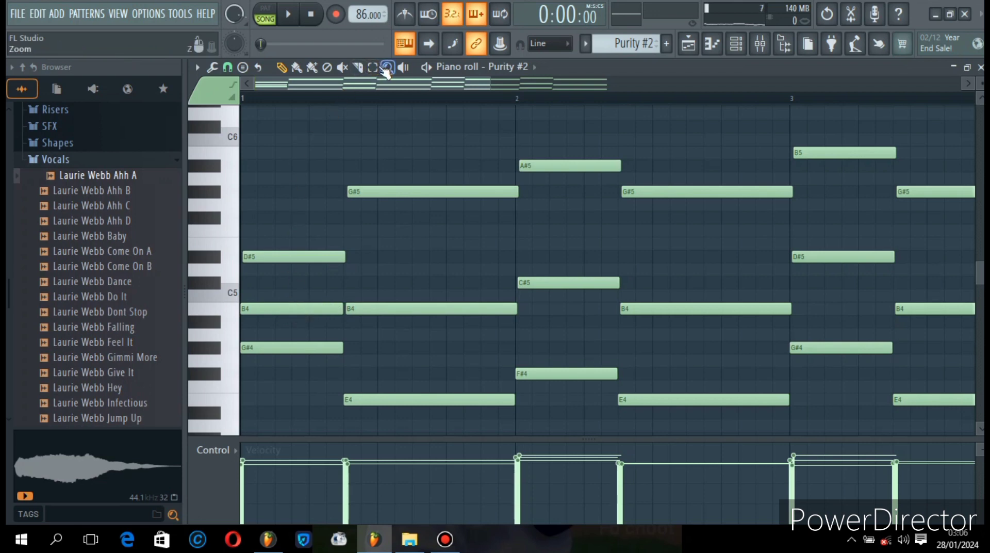
click(342, 305)
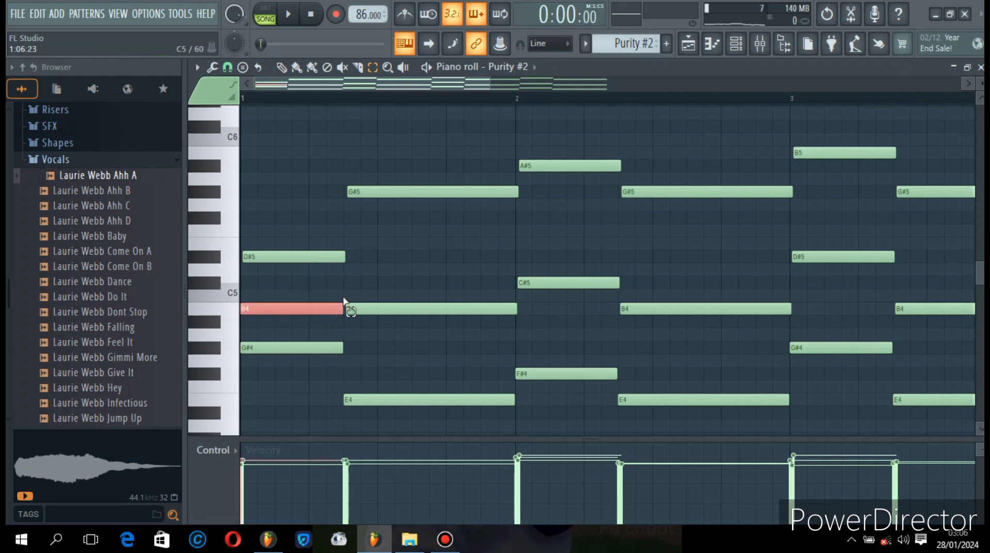
key(ctrl+Up)
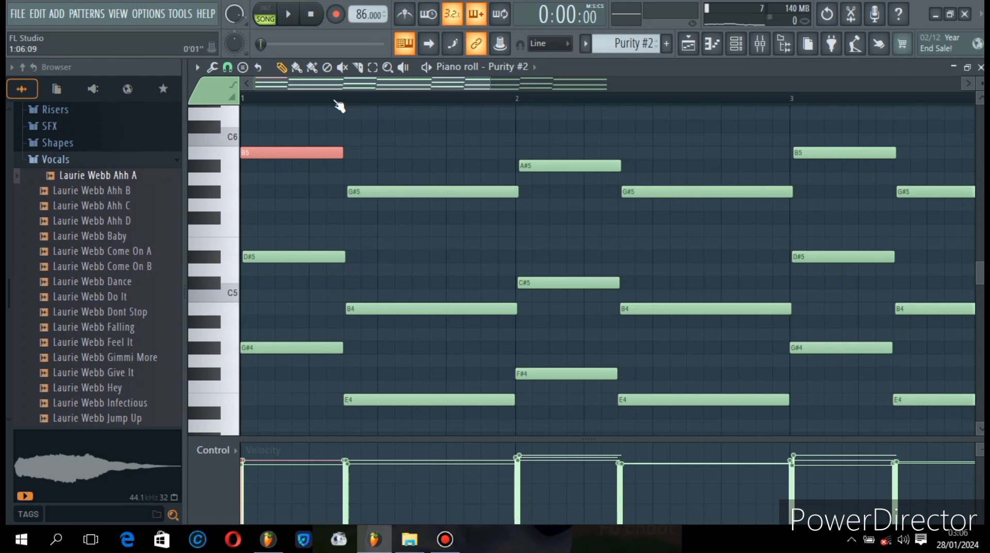
- Solo the Purity #2 channel in the channel rack and start song playback
click(736, 43)
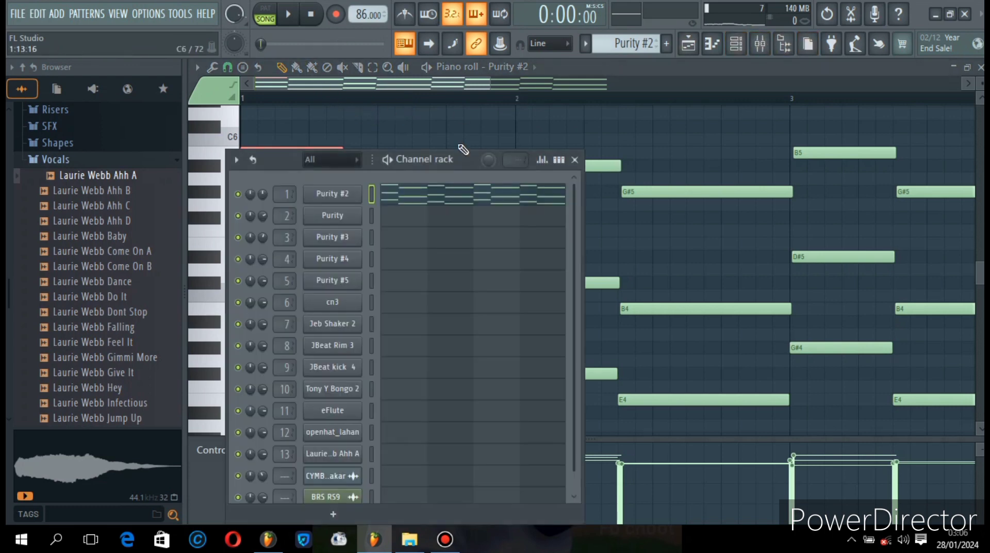
right_click(243, 195)
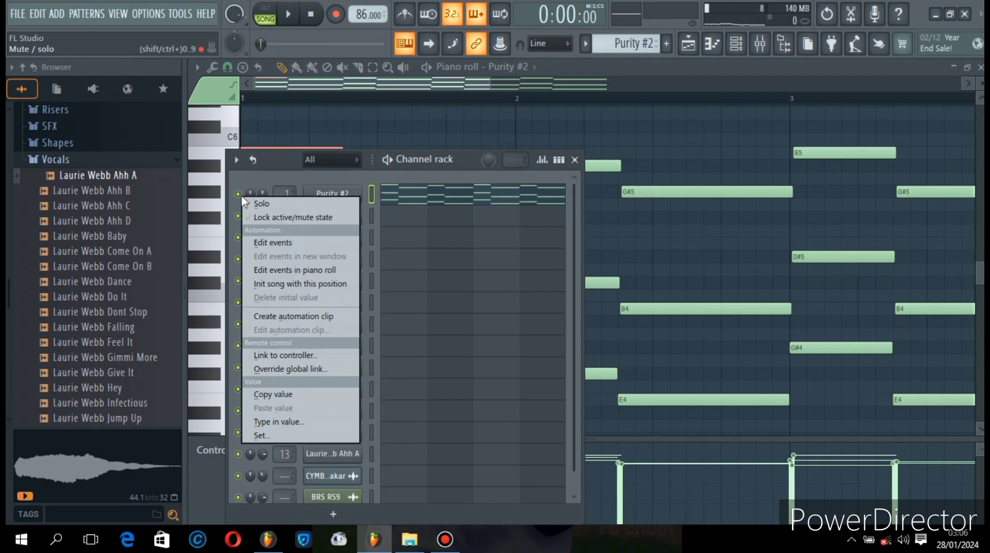
click(291, 205)
click(291, 16)
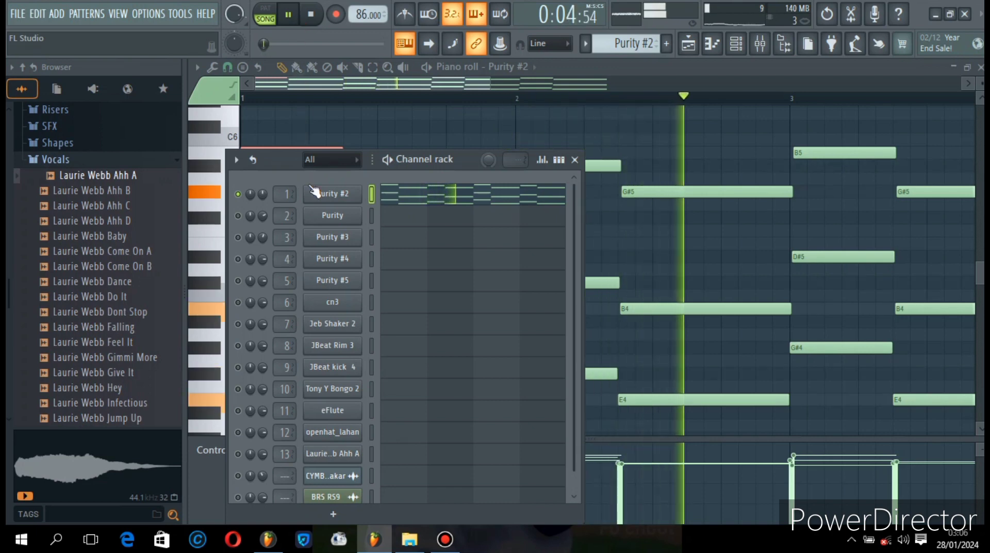
- View the preset loaded in the Purity #2 instrument, close the plugin and stop playback
click(330, 198)
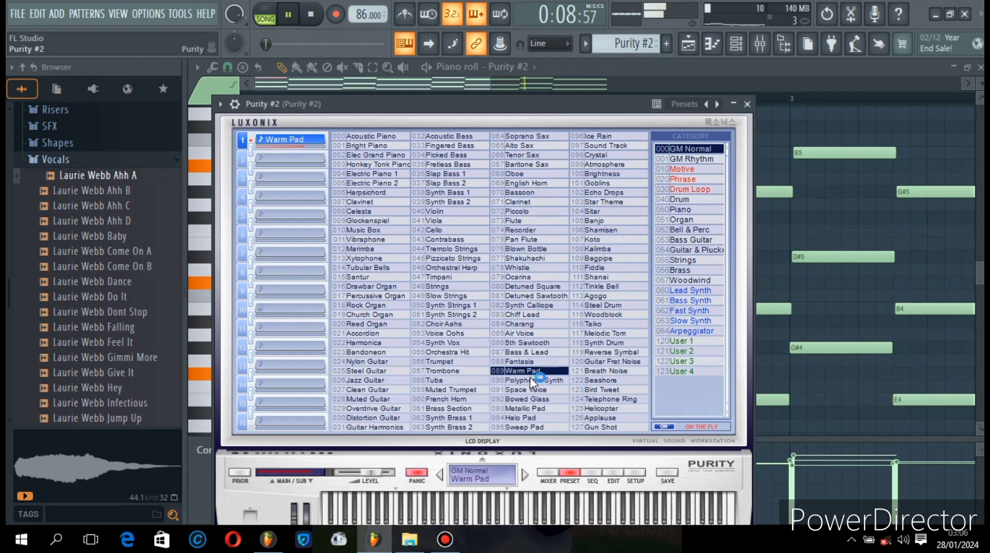
click(747, 104)
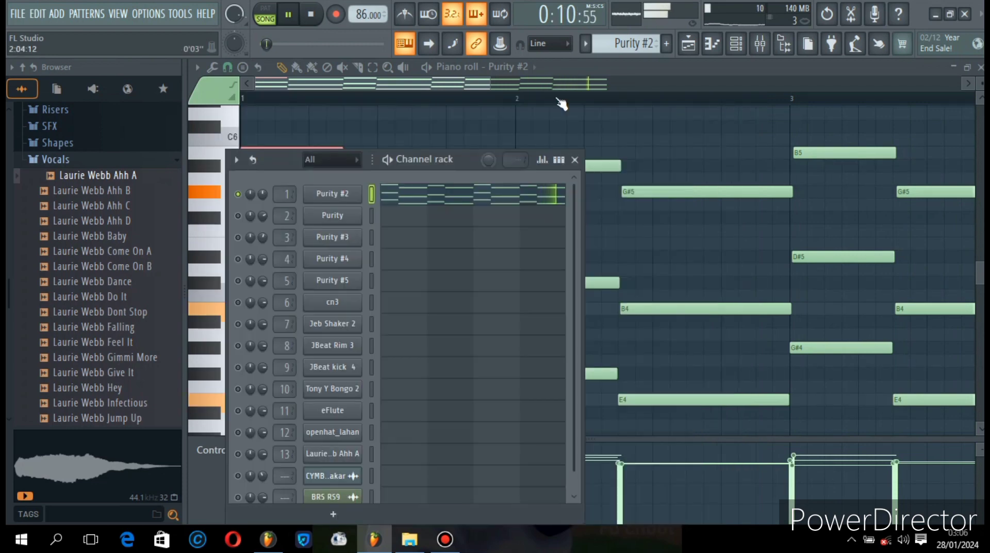
click(313, 16)
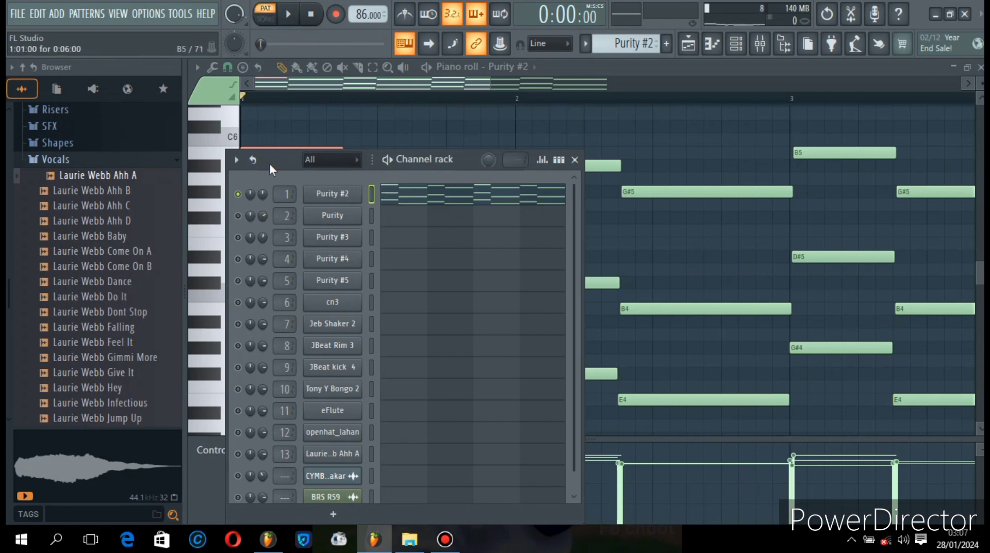
- Inspect the Purity channel's instrument presets and listen to its pattern in the piano roll from bar 1
click(338, 221)
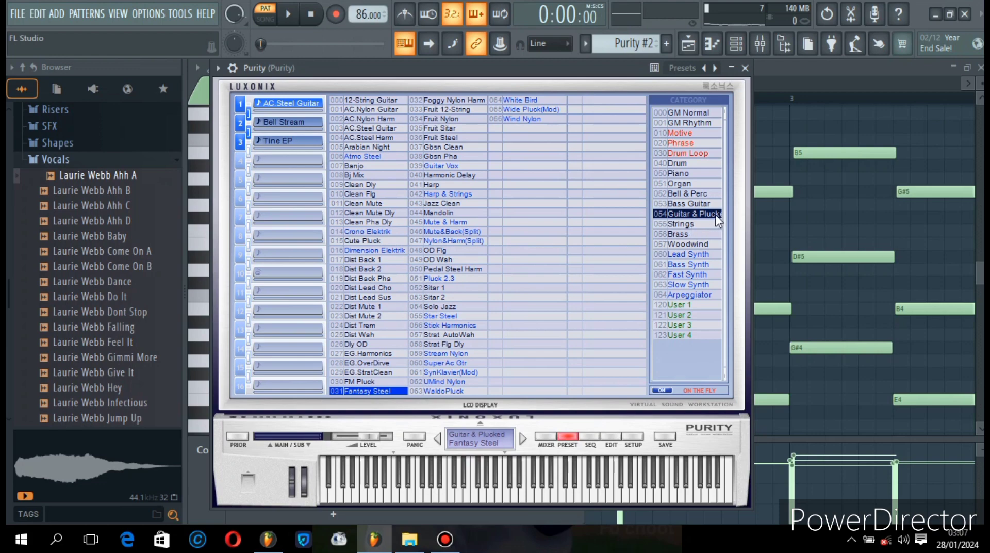
click(745, 68)
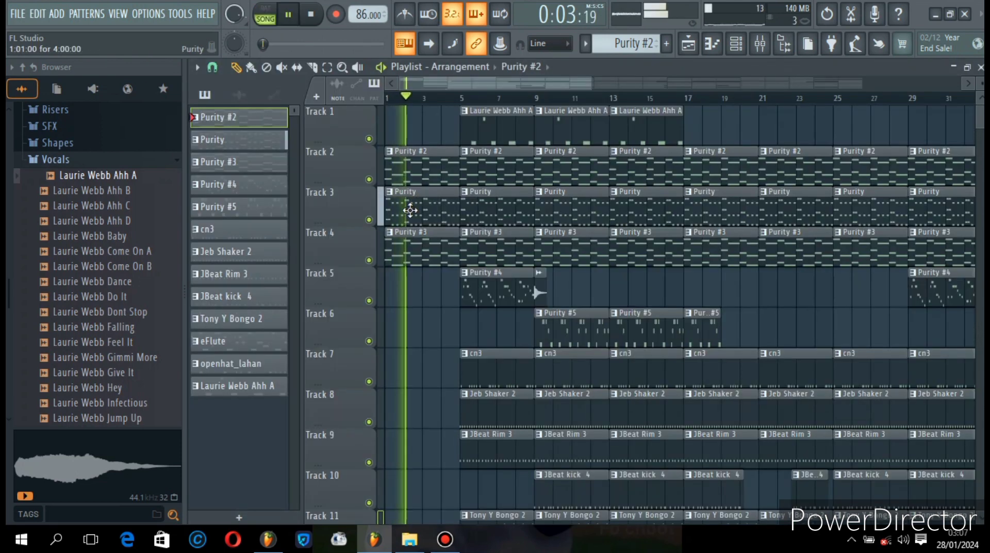
double_click(415, 216)
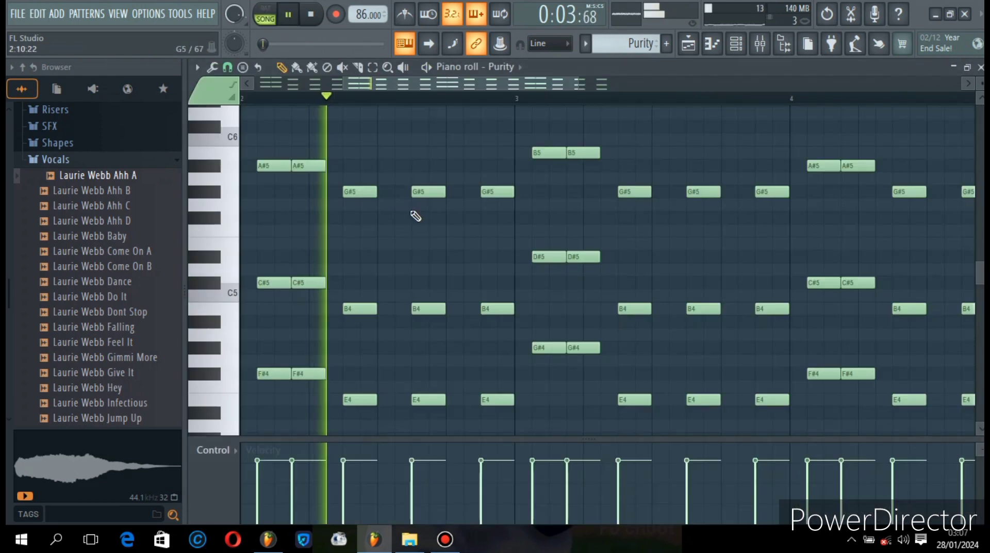
drag(567, 85, 299, 79)
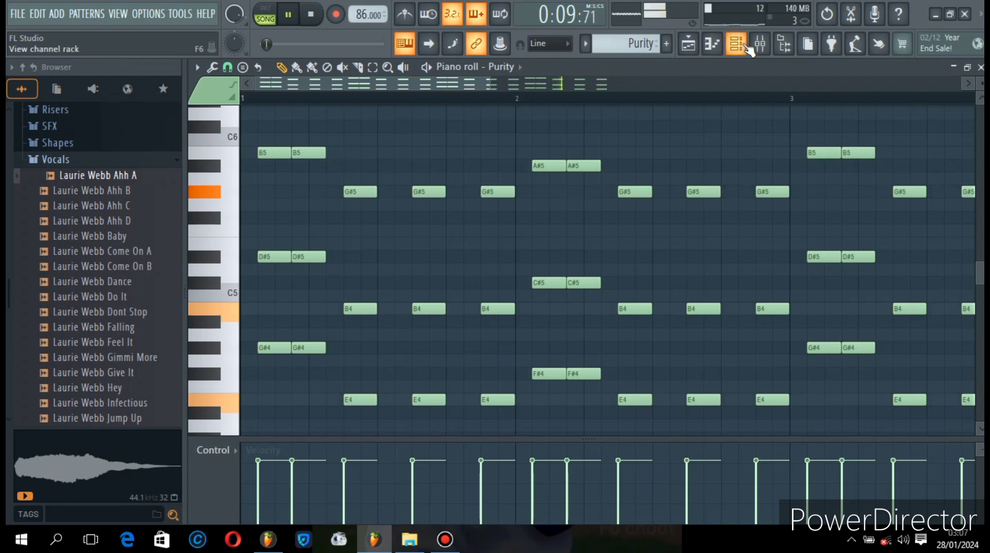
mouse_move(436, 548)
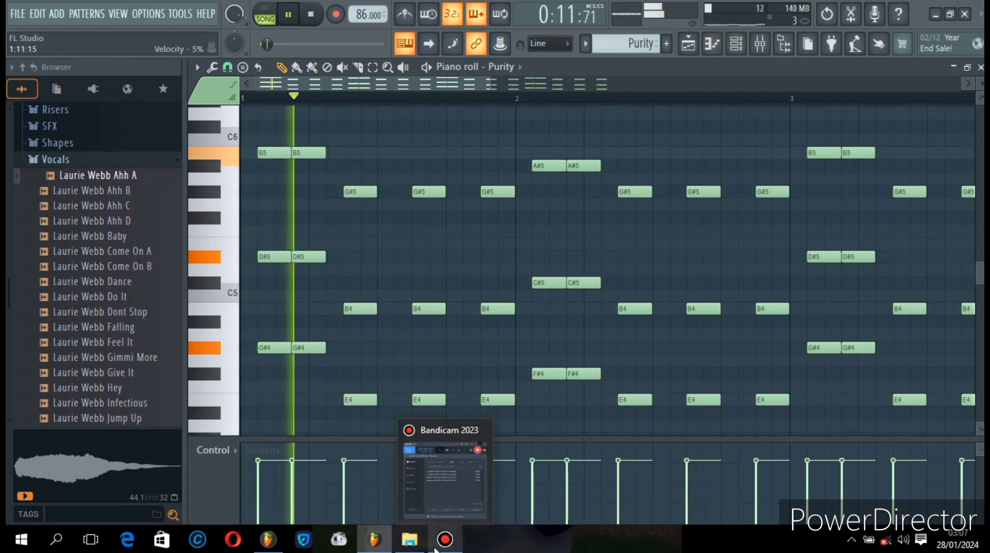
key(space)
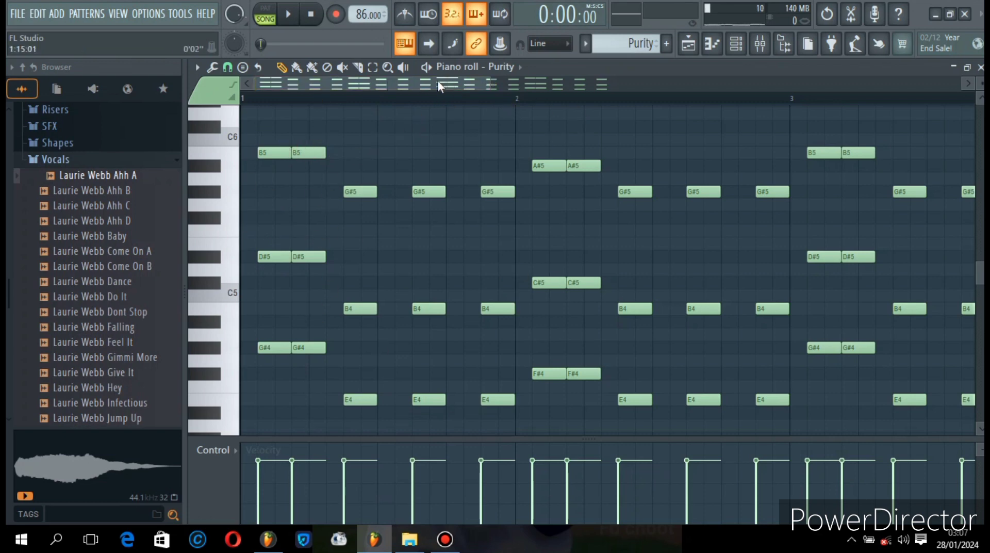
drag(437, 79, 399, 82)
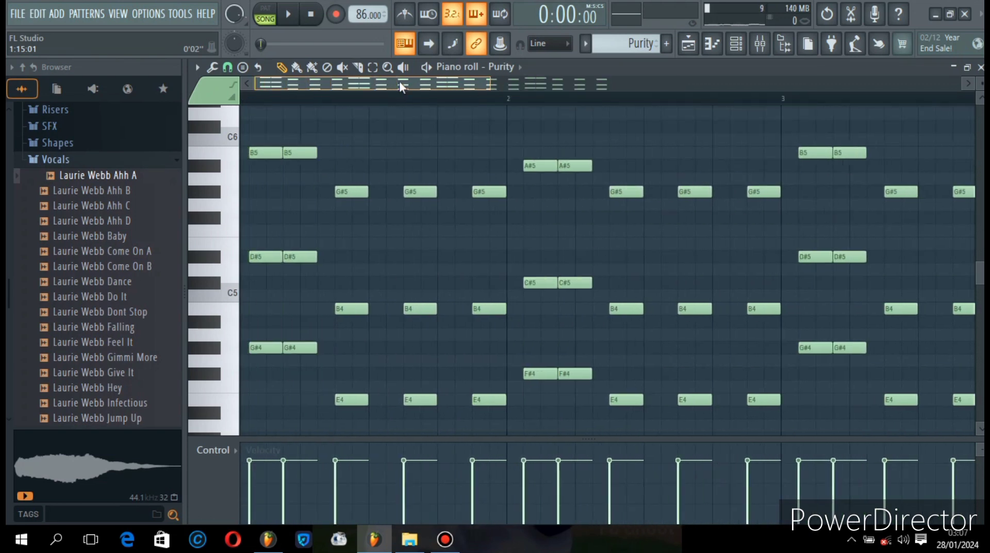
- Make Purity #3 the only active channel and view the preset loaded in its instrument
click(736, 45)
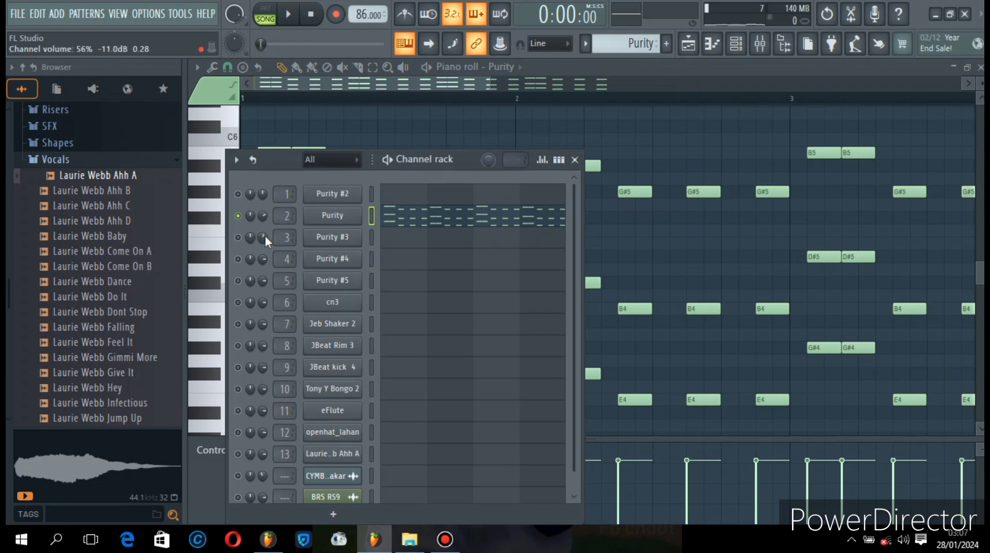
click(238, 237)
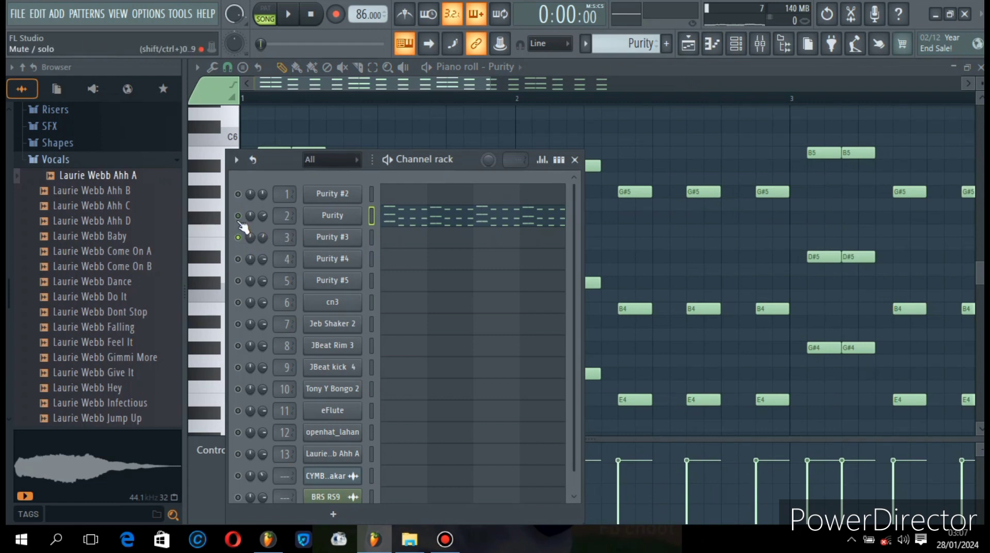
click(340, 239)
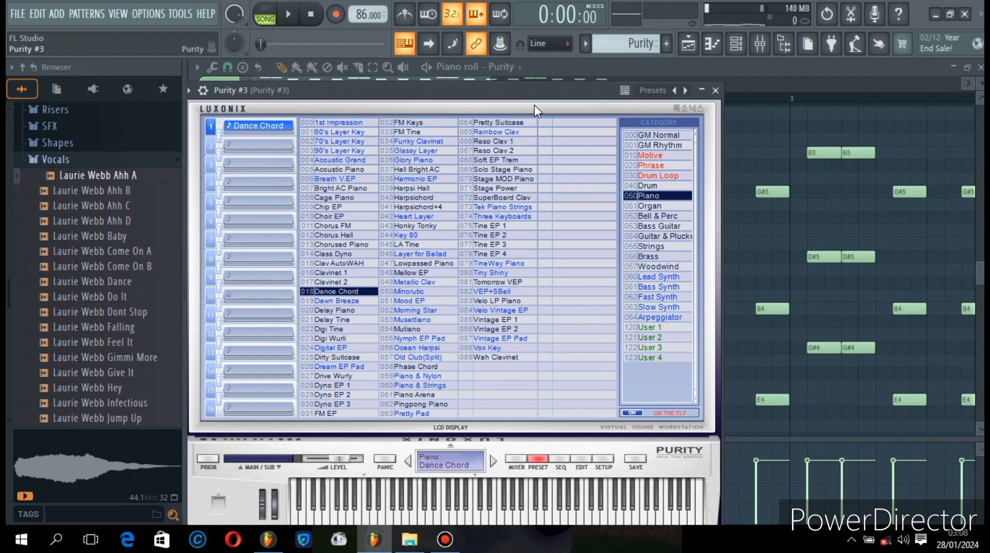
drag(530, 98, 563, 98)
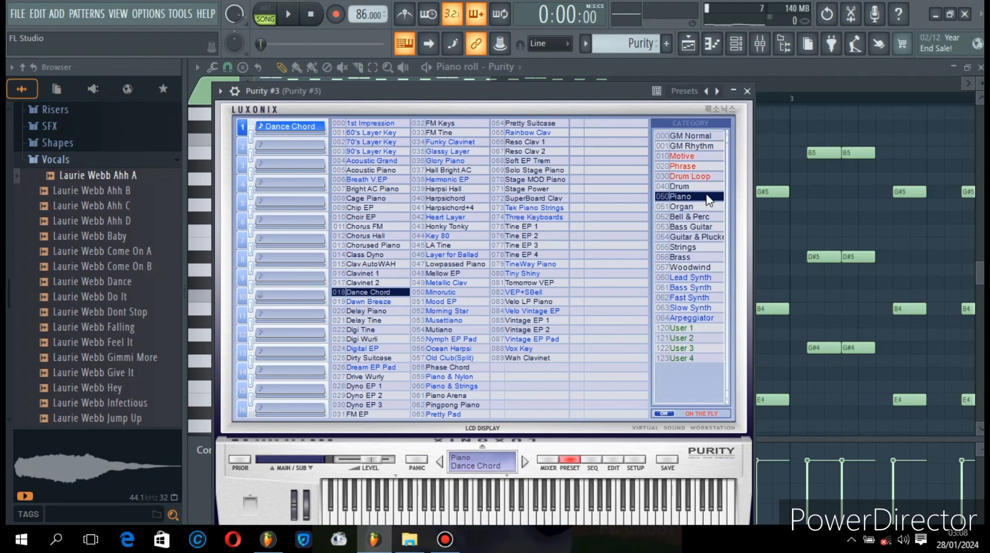
click(748, 91)
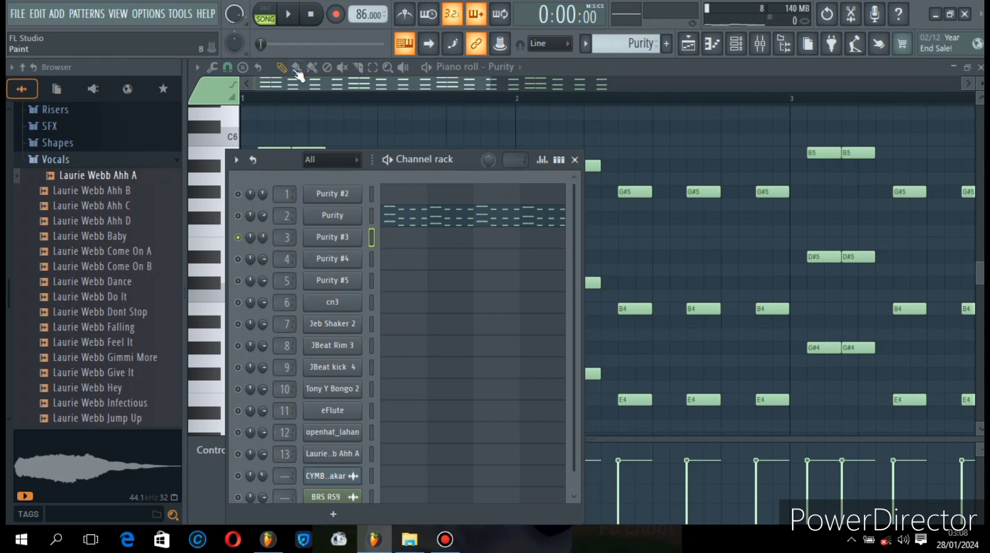
- Play the song, make Purity #4 the only active channel, and pause playback in the playlist
click(288, 16)
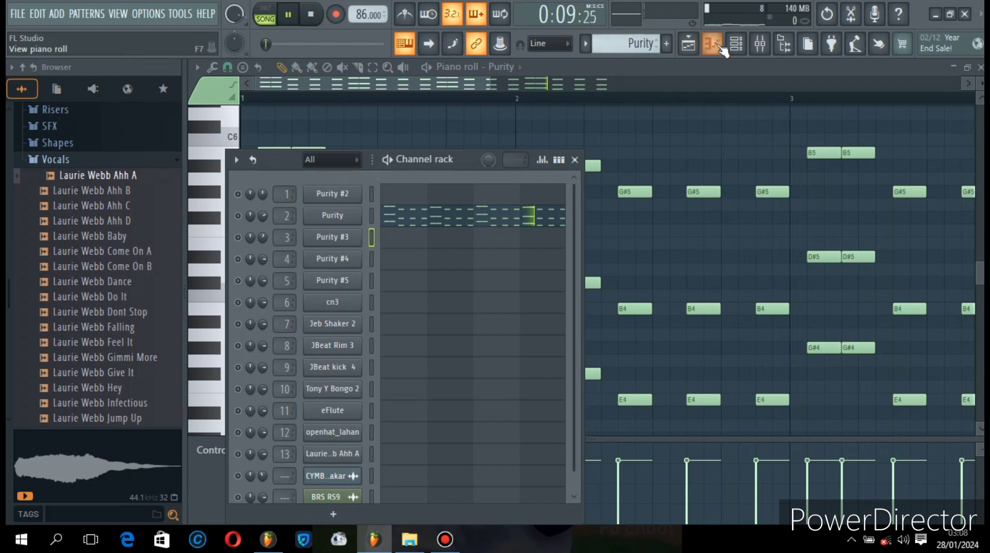
click(240, 267)
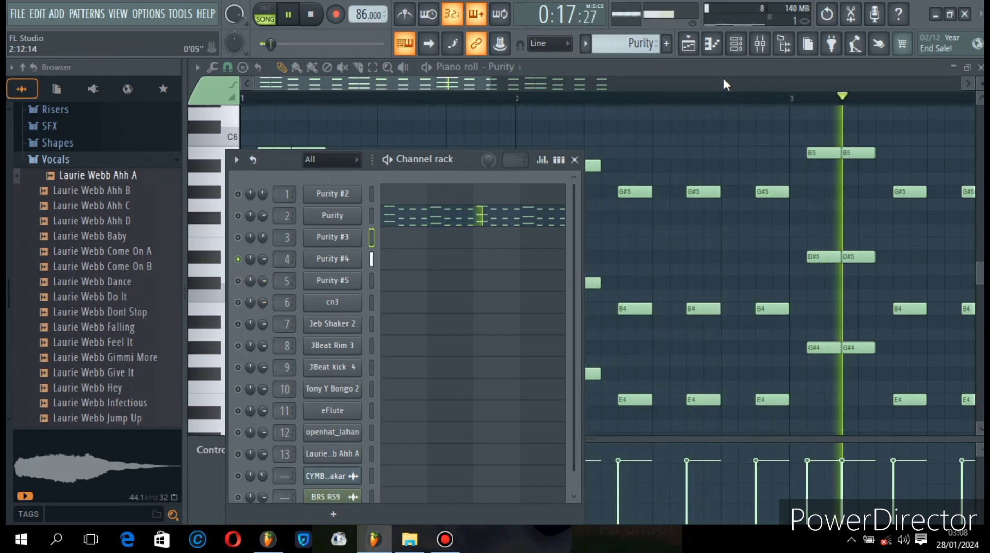
click(705, 47)
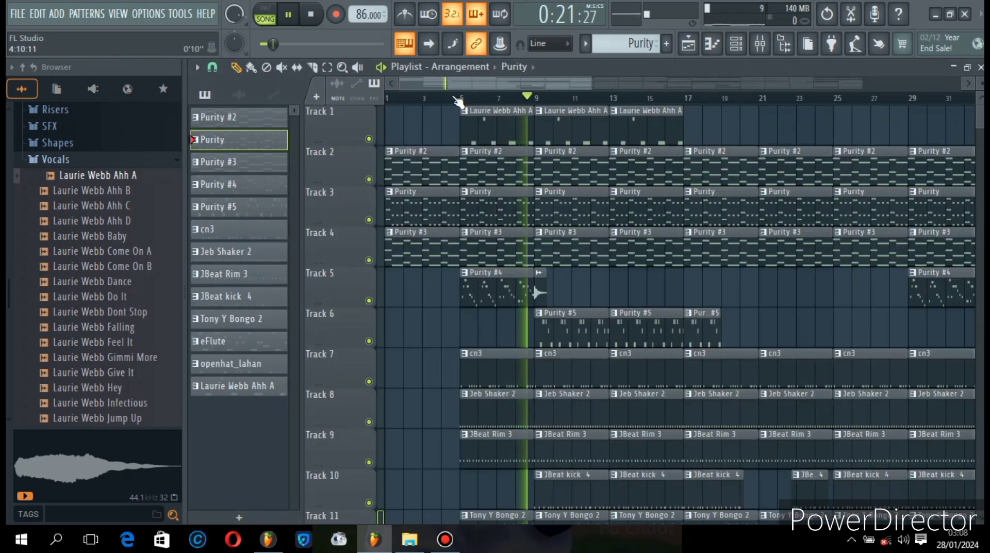
click(301, 17)
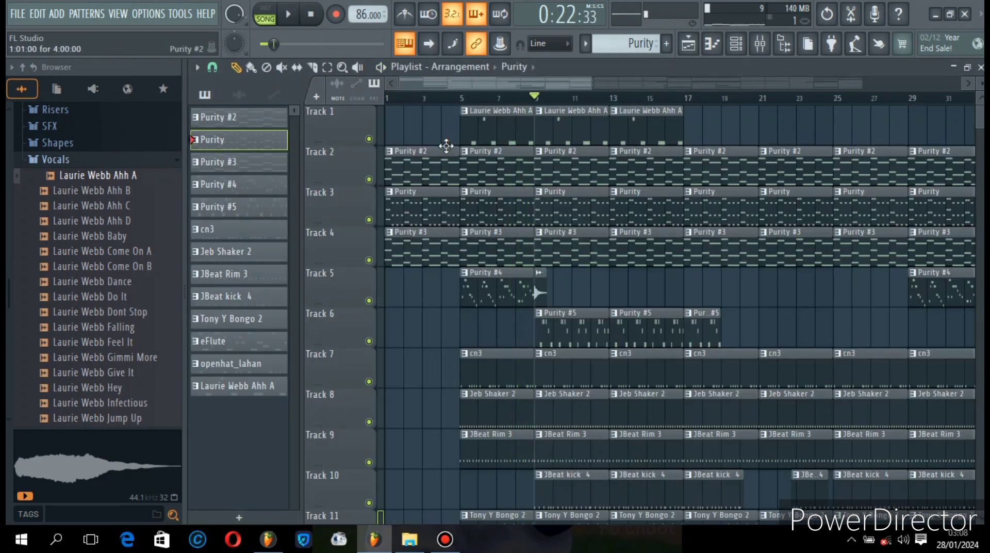
- Open the Purity #4 clip from Track 5 in the piano roll and examine its melody notes
double_click(480, 300)
drag(386, 98, 281, 72)
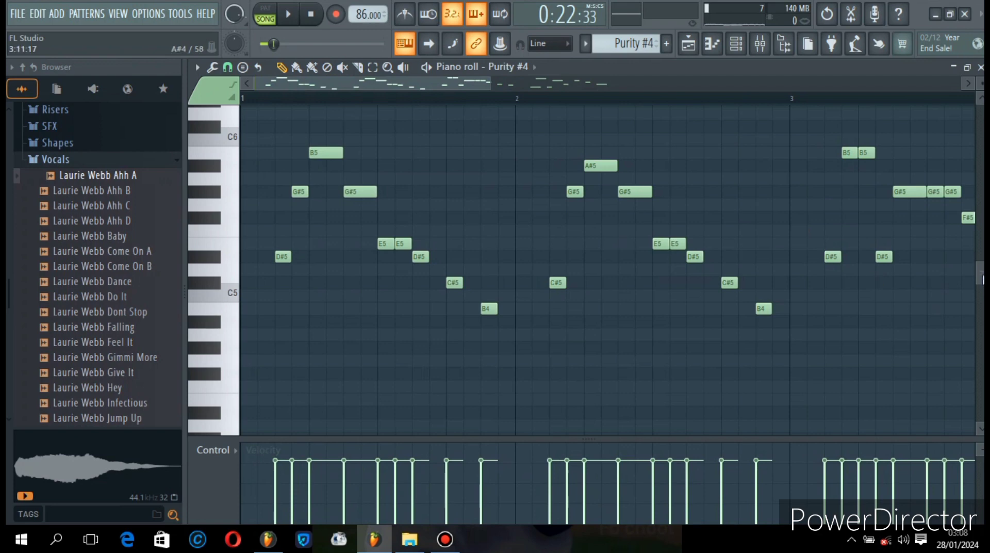
drag(982, 276, 982, 264)
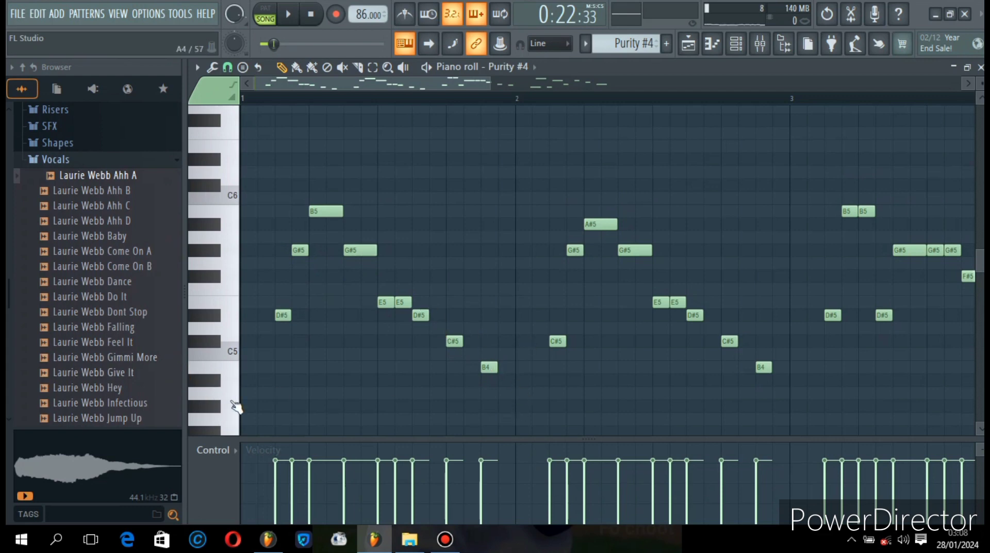
scroll(230, 346, down, 1)
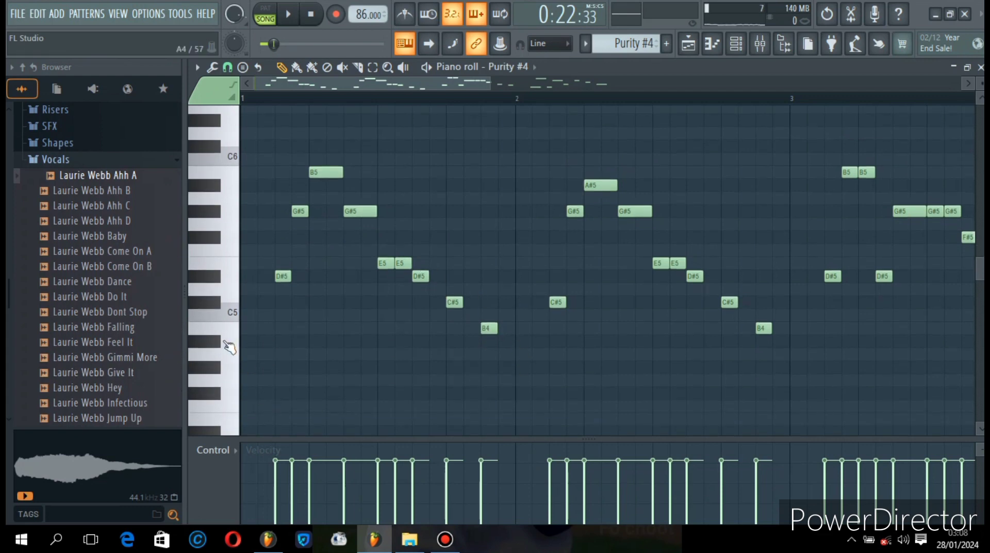
- Listen to the Purity #4 melody in the piano roll from bar 1 with all its notes in view, stop playback, and return to the playlist
mouse_move(221, 373)
mouse_down()
mouse_move(224, 414)
mouse_move(227, 220)
mouse_up()
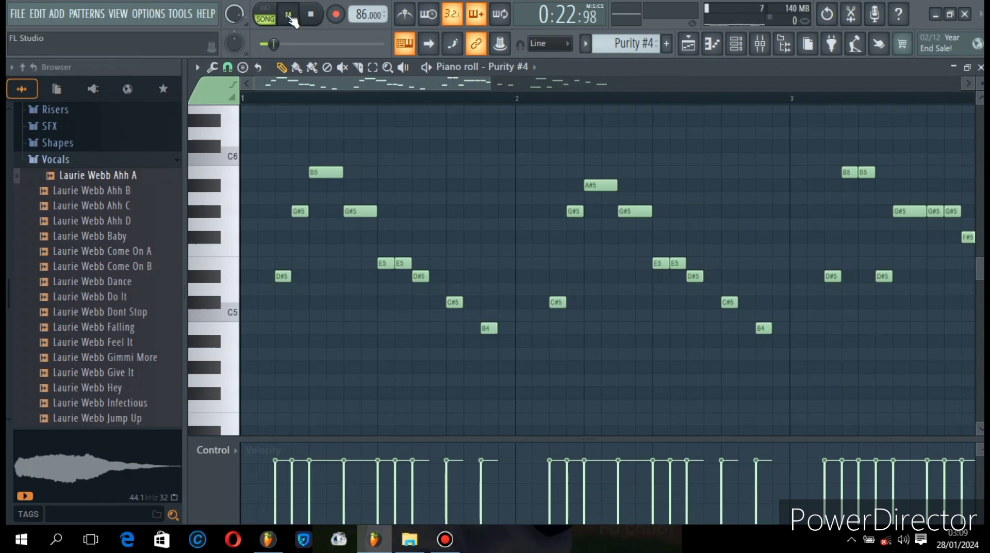
click(256, 99)
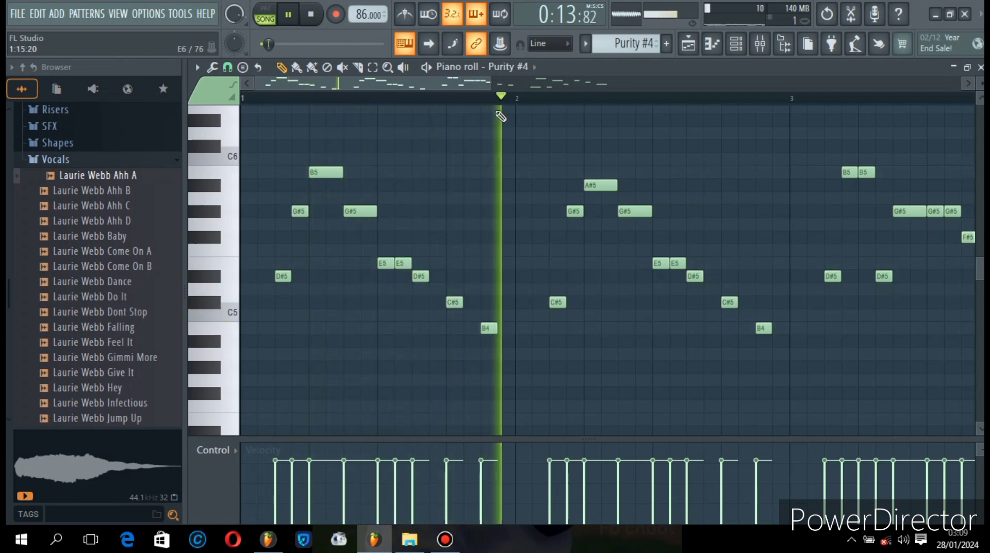
drag(490, 84, 770, 84)
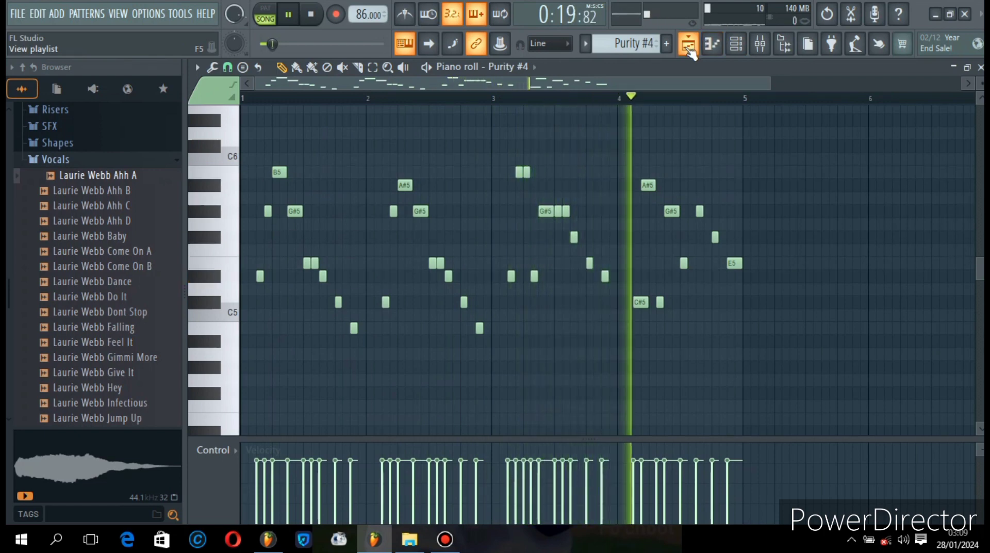
click(318, 24)
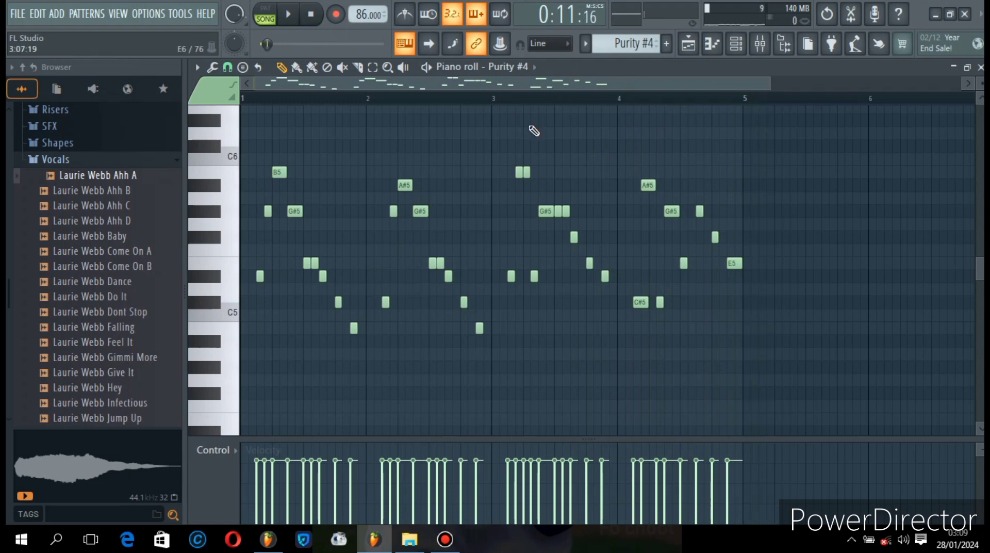
click(687, 48)
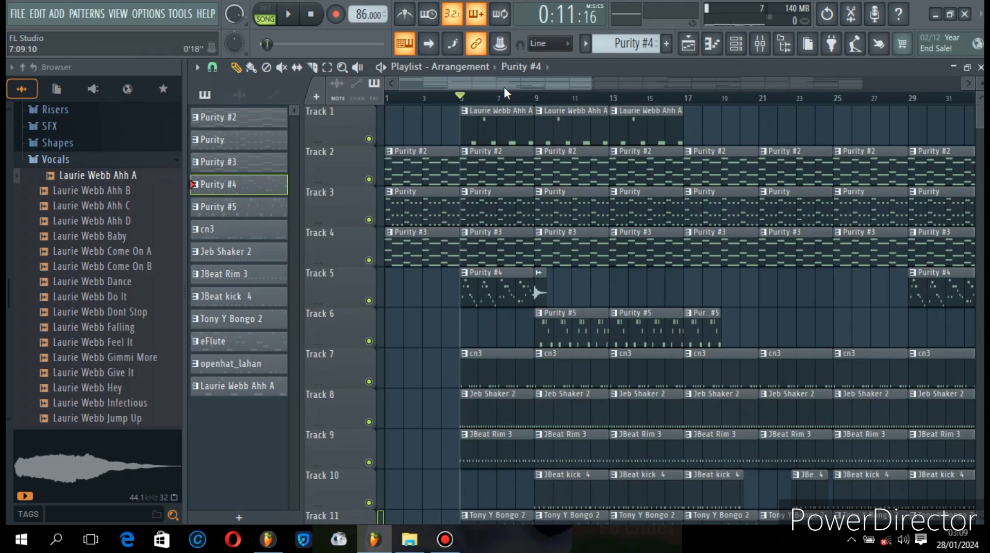
- Solo Track 6 with the Purity #5 clips in the playlist and play the song from bar 9
drag(510, 84, 533, 85)
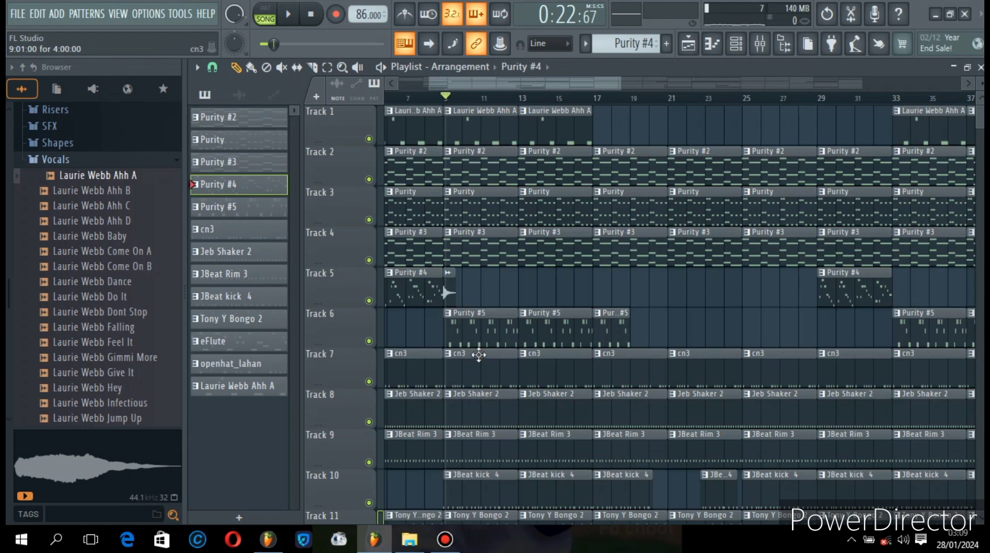
right_click(368, 341)
key(space)
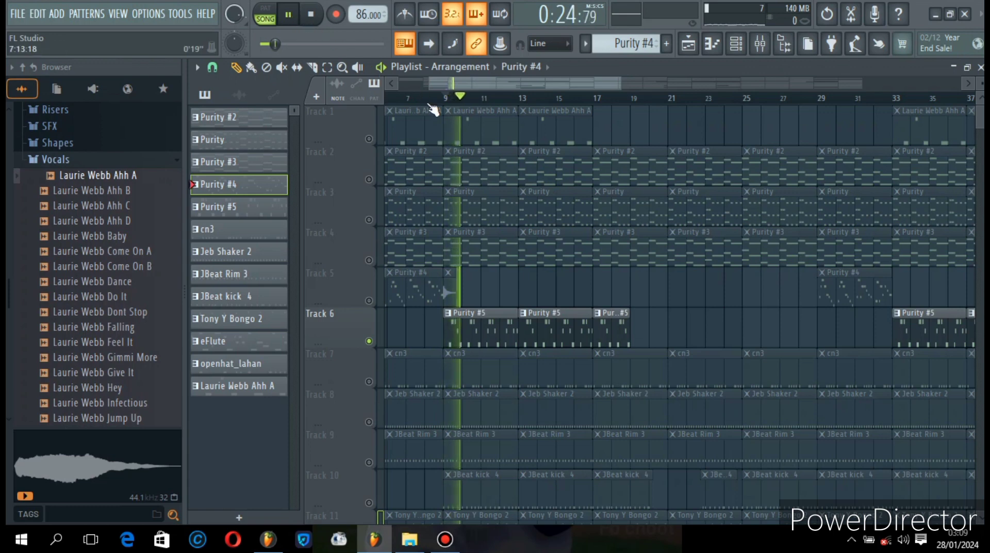
- Make Purity #5 the only active channel in the channel rack, and close the rack
click(736, 44)
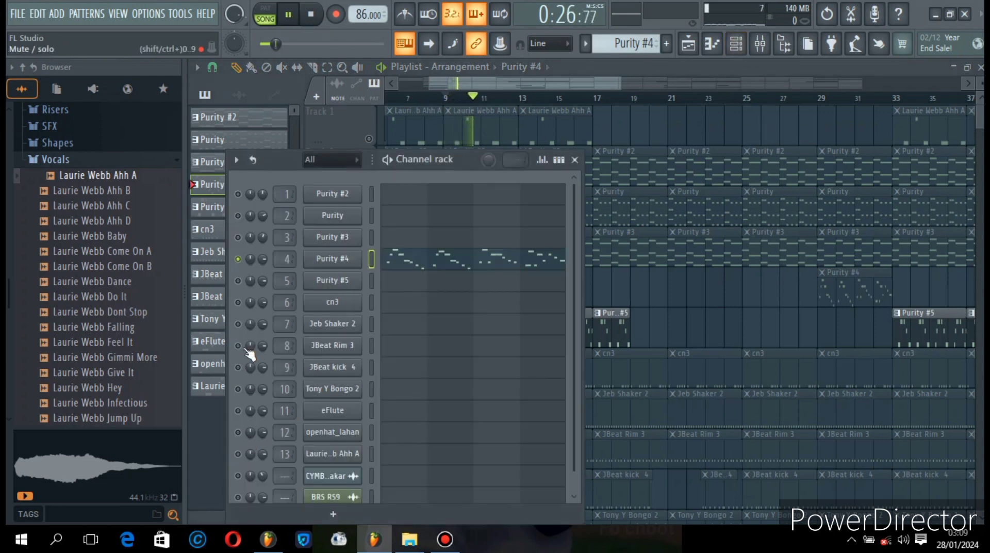
right_click(247, 308)
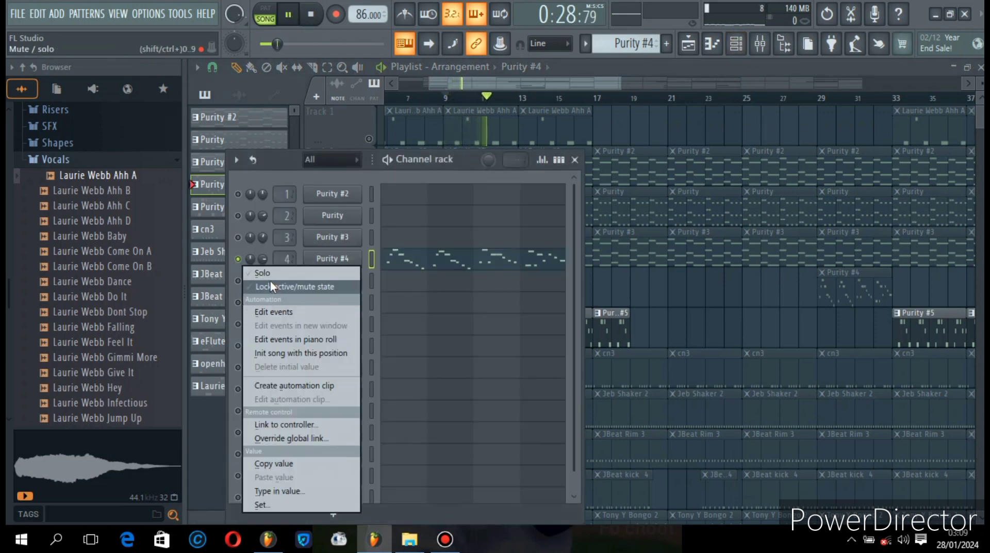
click(270, 274)
right_click(245, 283)
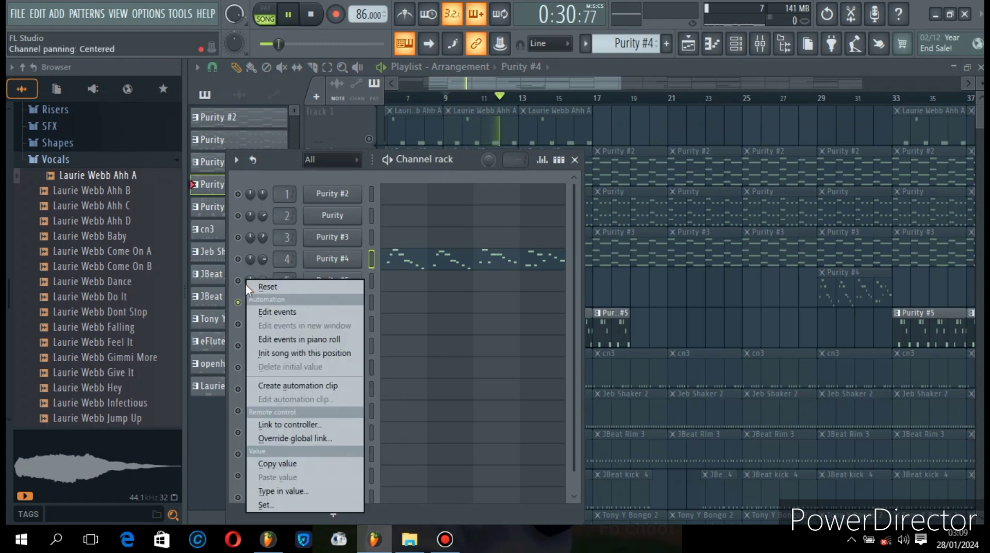
click(268, 274)
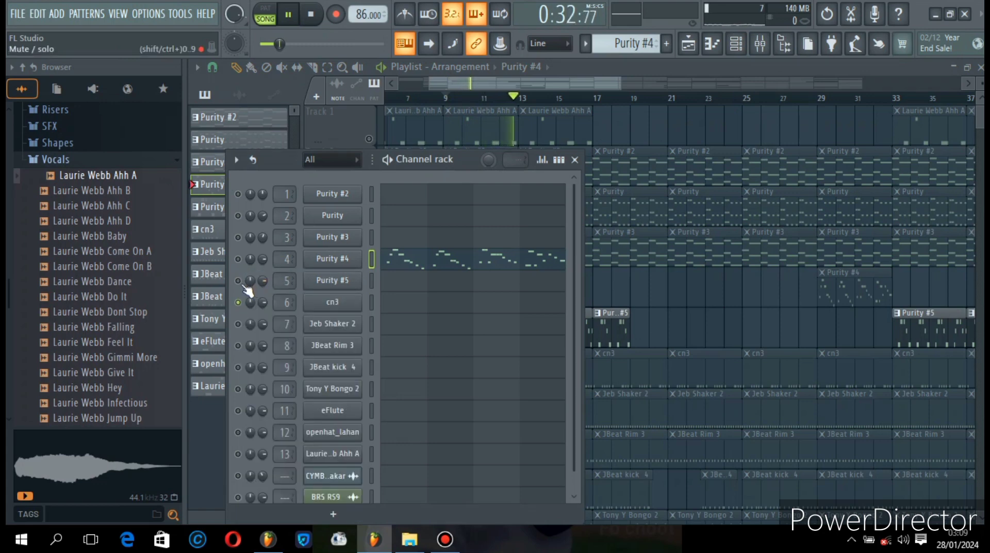
right_click(240, 282)
click(249, 275)
right_click(241, 283)
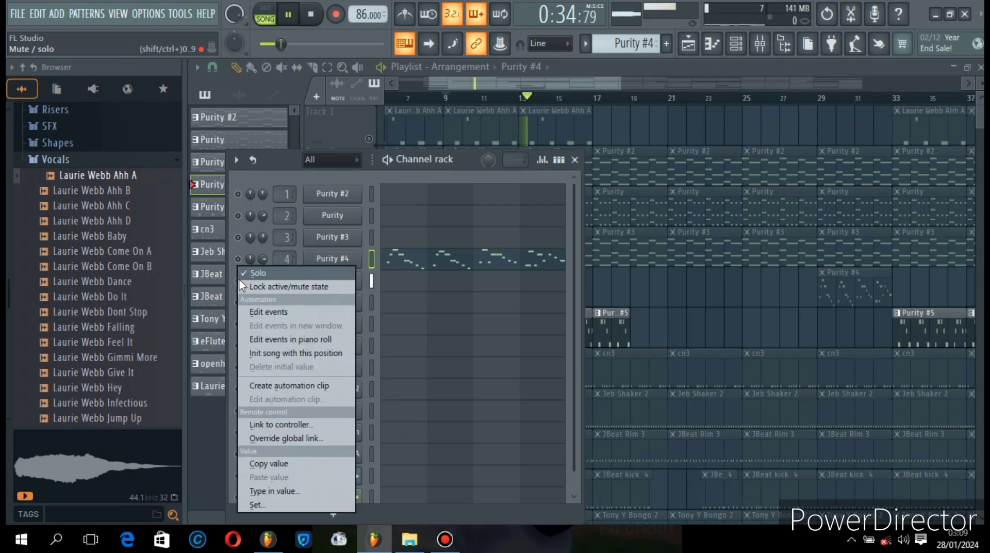
click(280, 162)
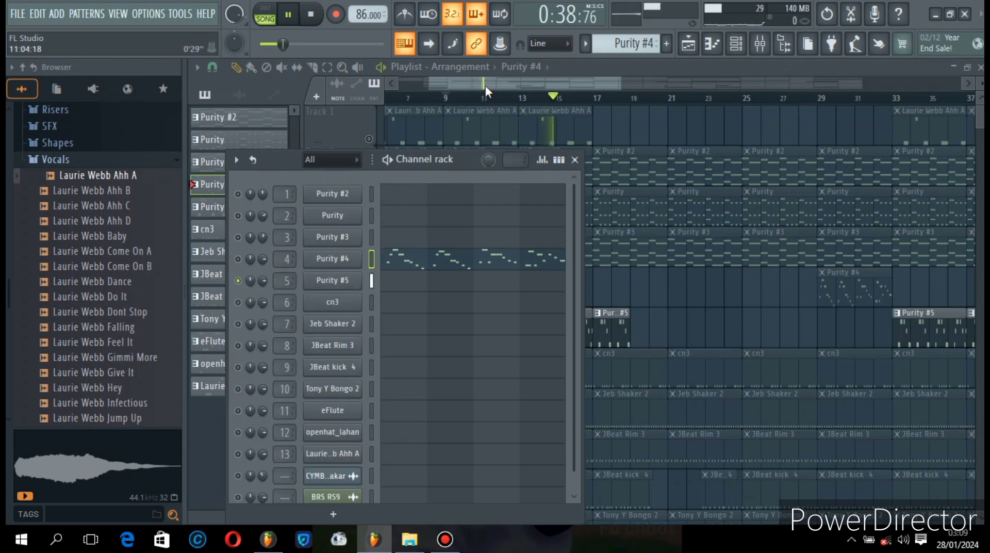
key(F6)
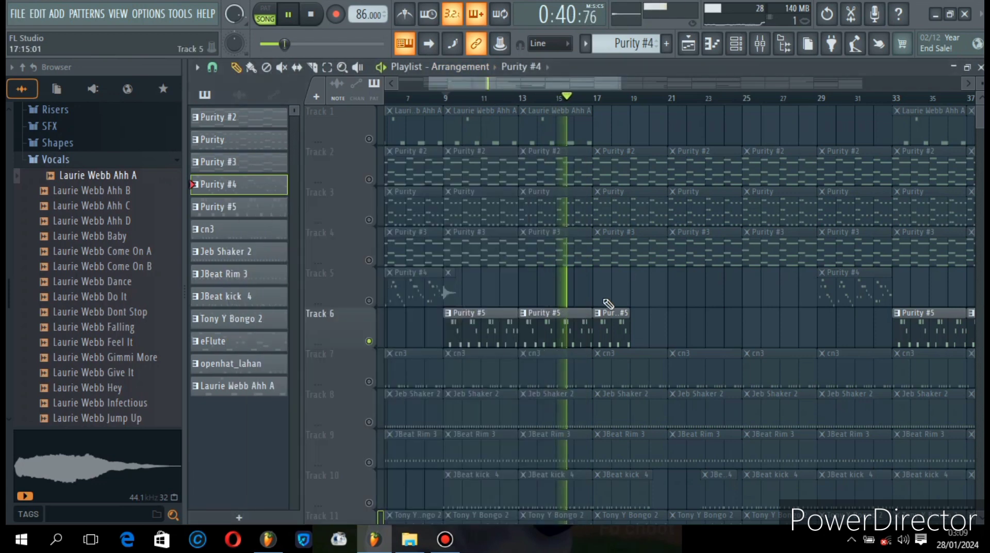
- Open the Purity #5 clip from Track 6 in the piano roll, listen to its notes from bar 1, stop playback, and return to the playlist
double_click(610, 315)
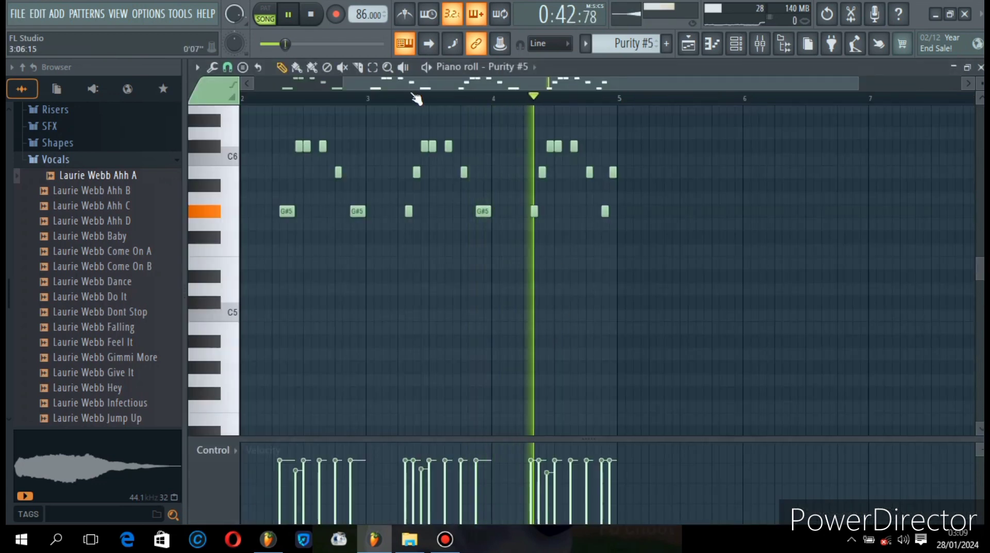
drag(383, 82, 262, 82)
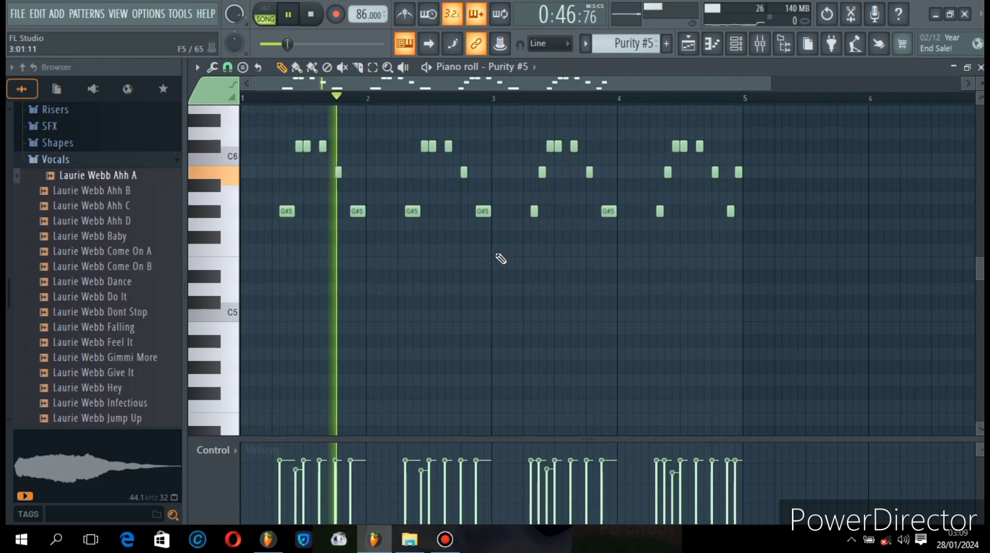
key(space)
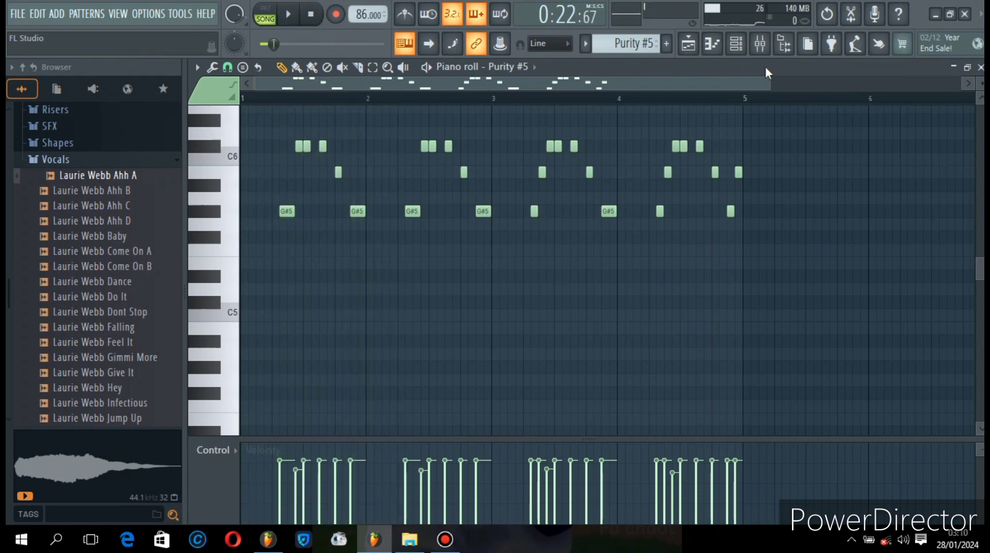
click(712, 43)
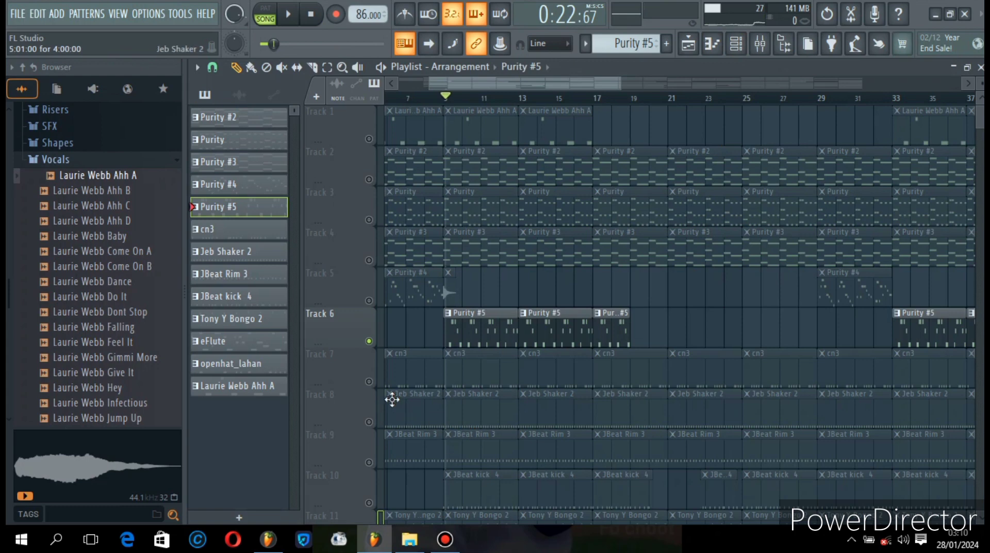
- Move the song position to the start and solo Track 9 with the JBeat Rim 3 clips in the playlist
click(370, 381)
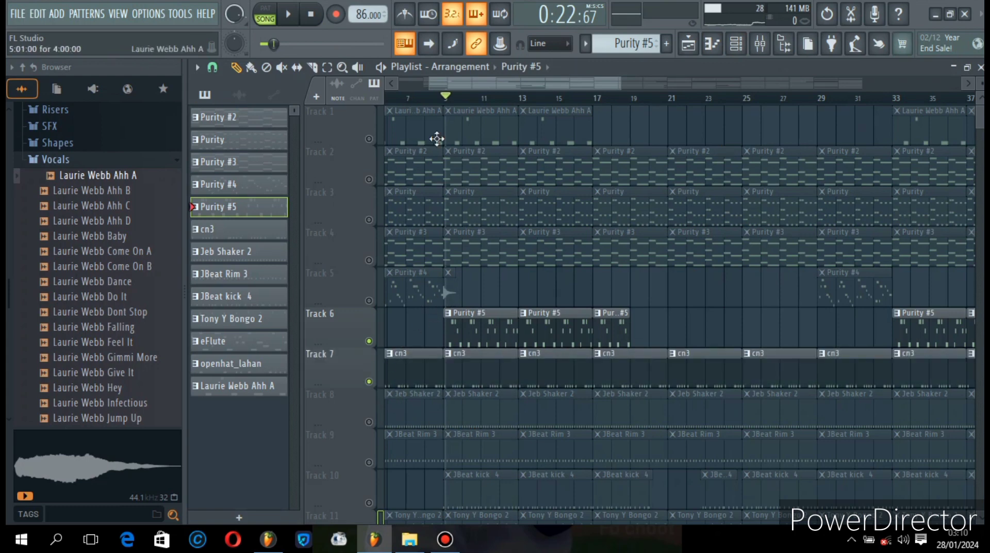
drag(428, 103, 296, 105)
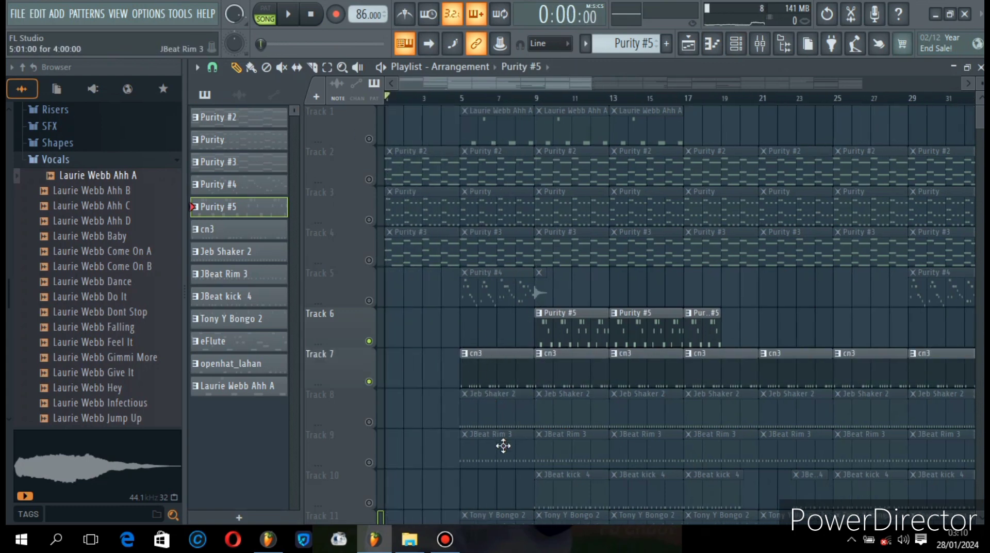
right_click(369, 461)
- Turn off the solo on the Purity #5 channel so every channel in the rack is active, and close the rack
click(737, 45)
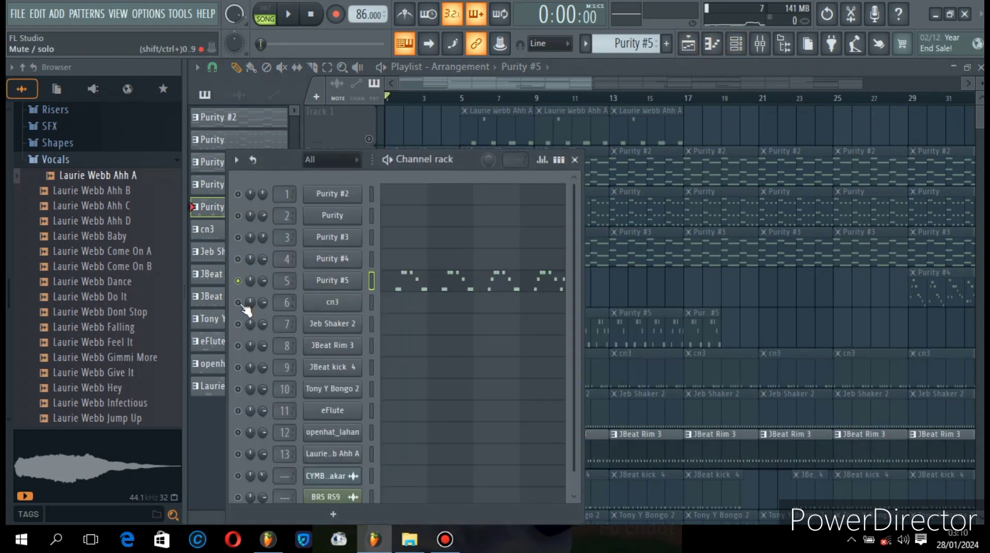
right_click(238, 280)
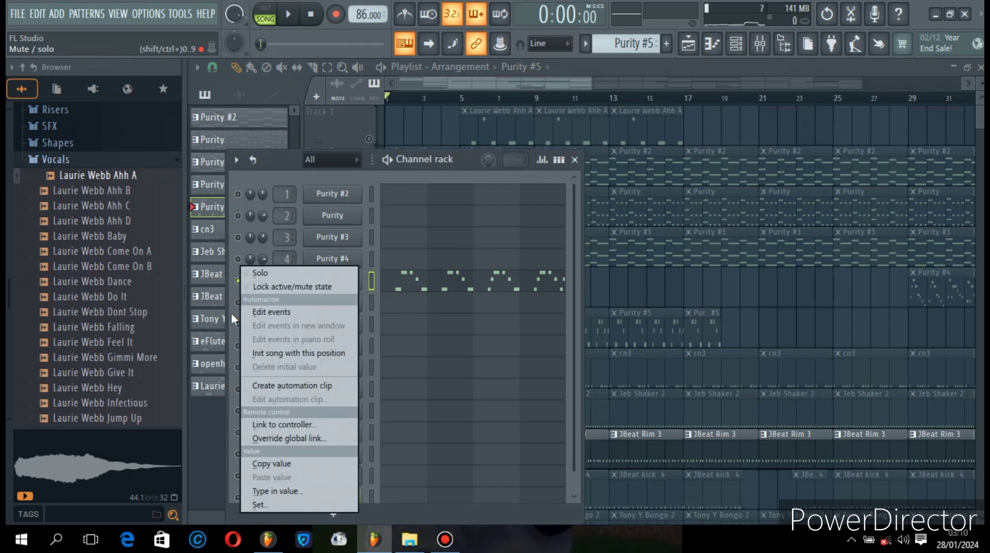
click(264, 278)
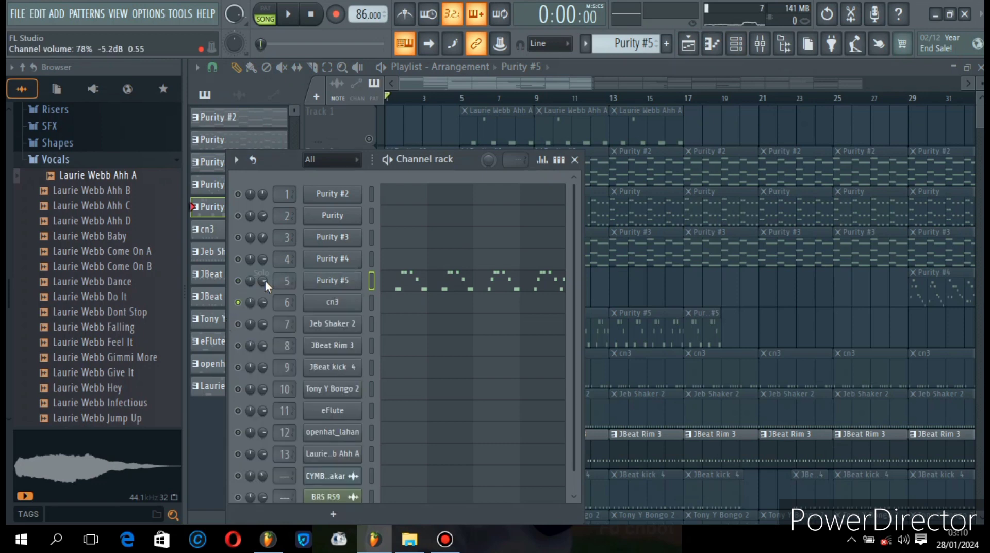
right_click(238, 279)
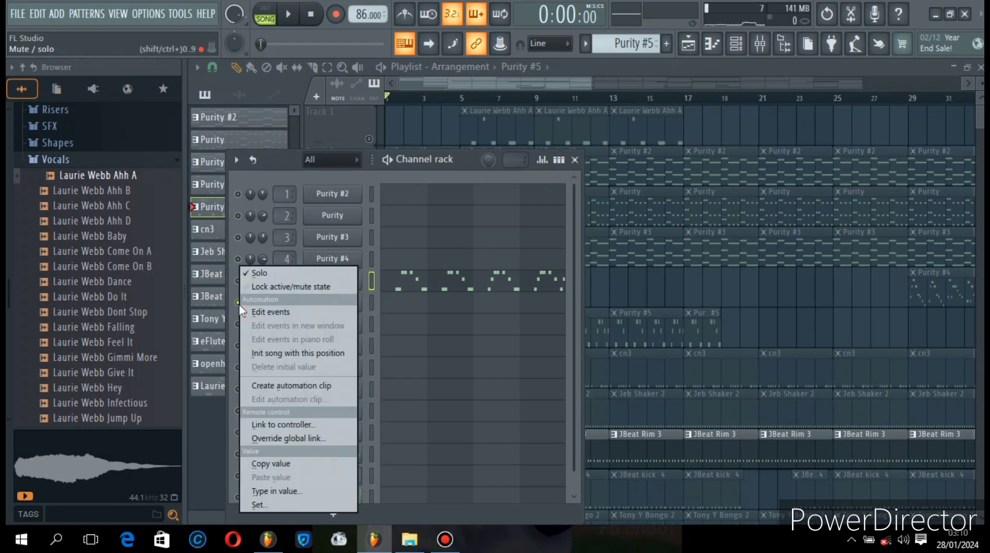
click(259, 272)
scroll(339, 369, down, 1)
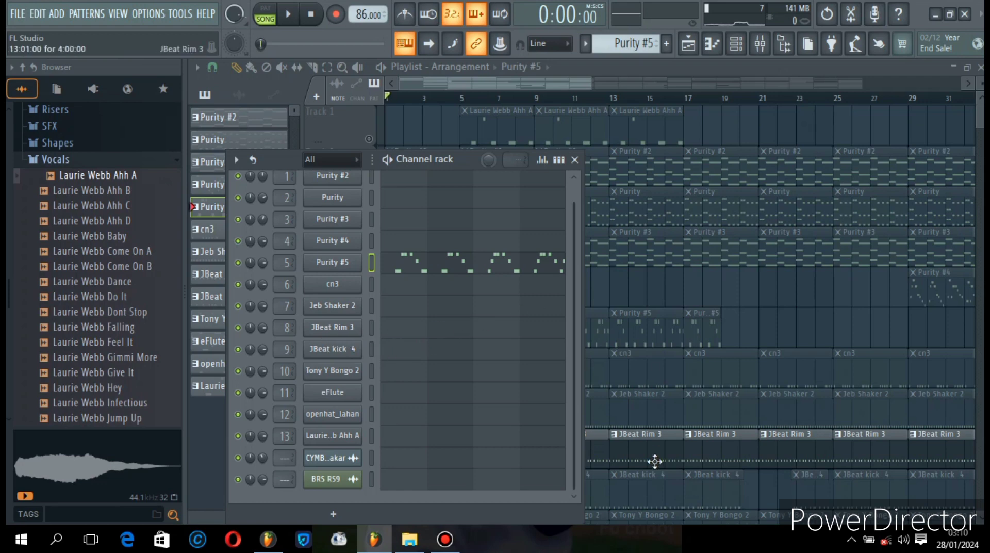
key(F6)
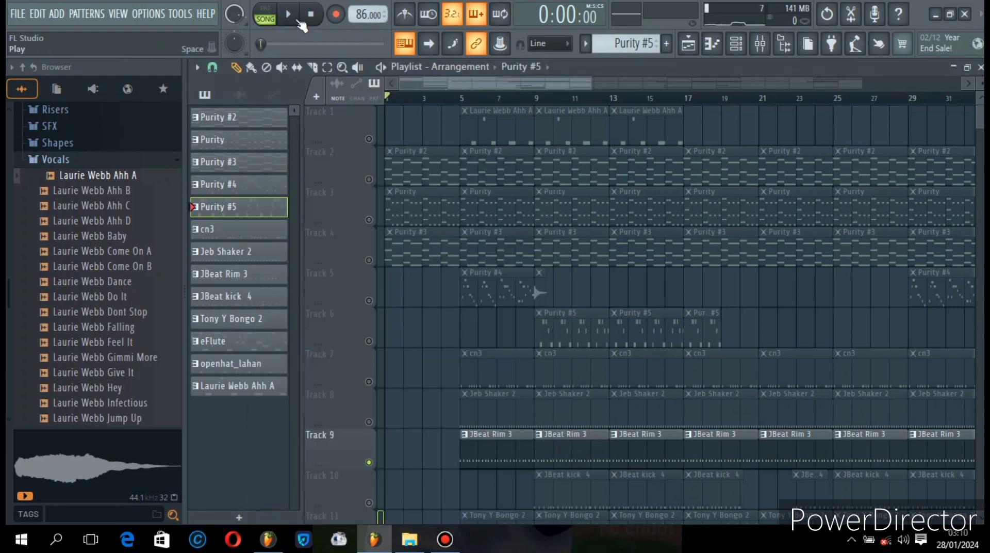
- Play the soloed JBeat Rim 3 track from bar 5 in the playlist and stop playback
click(288, 13)
click(453, 99)
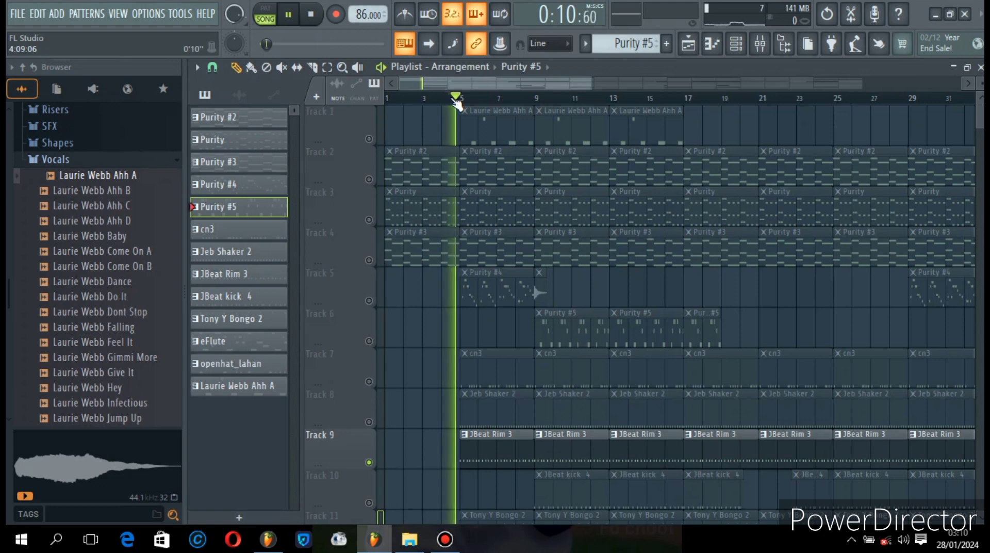
click(404, 99)
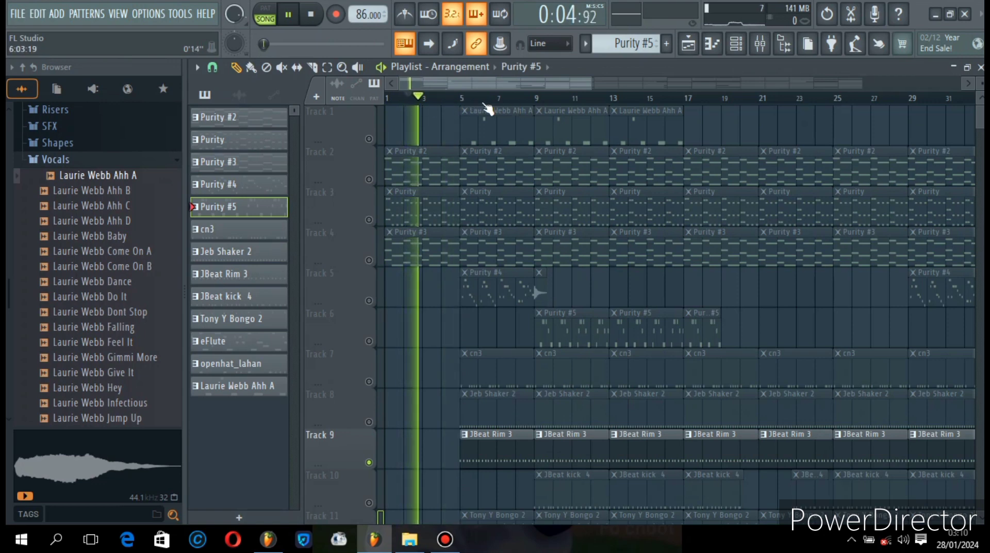
click(460, 99)
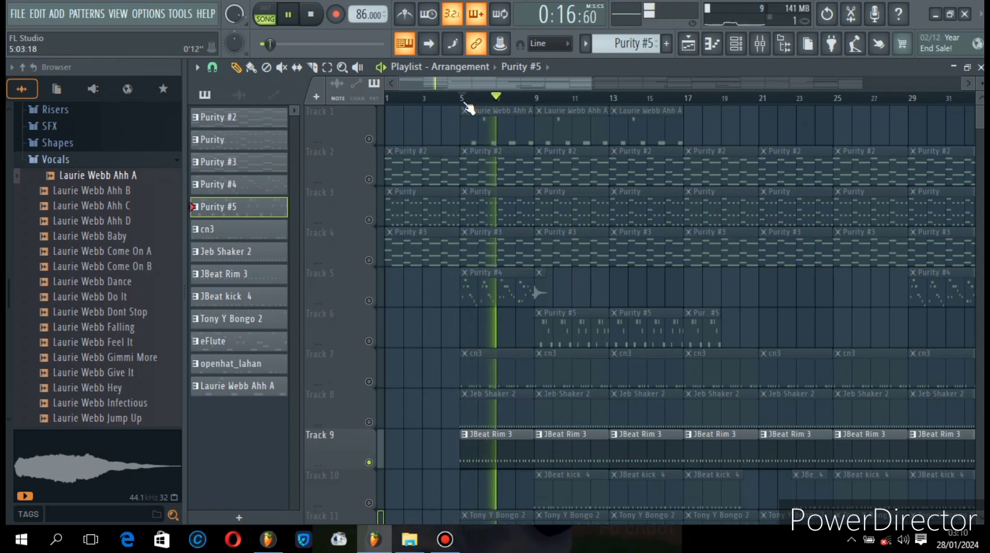
click(317, 20)
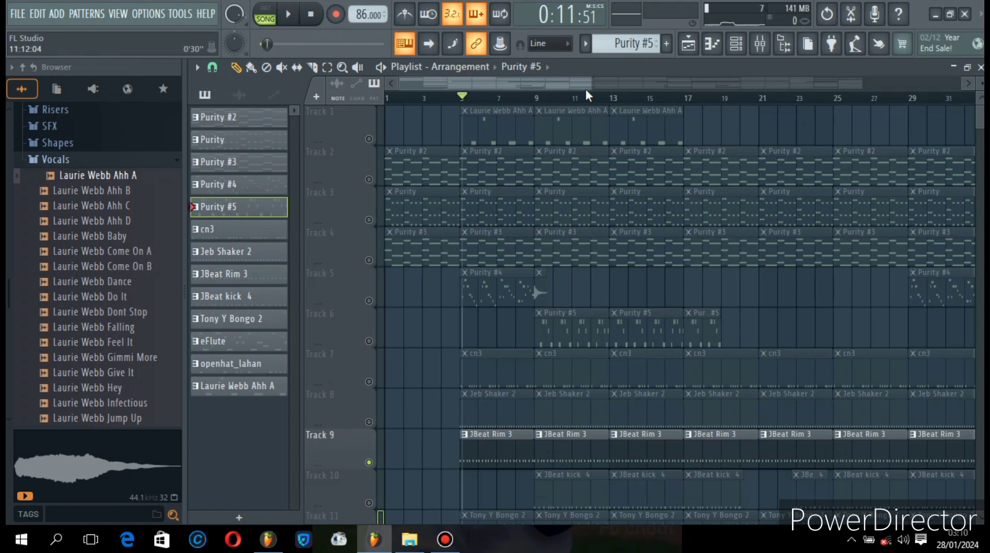
- Open the JBeat Rim 3 clip from Track 9 in the piano roll, examine its notes from bar 1, and return to the playlist
drag(589, 87, 546, 90)
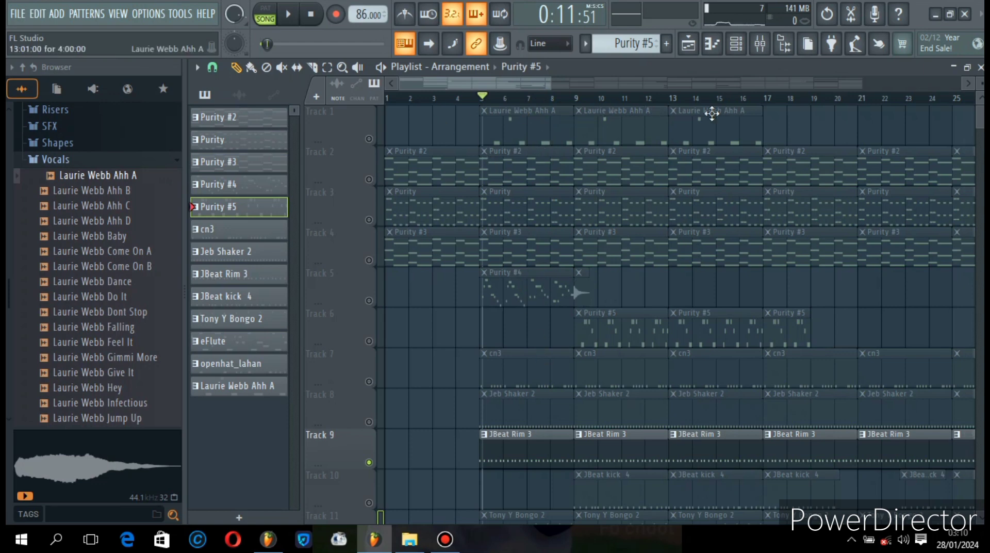
double_click(531, 454)
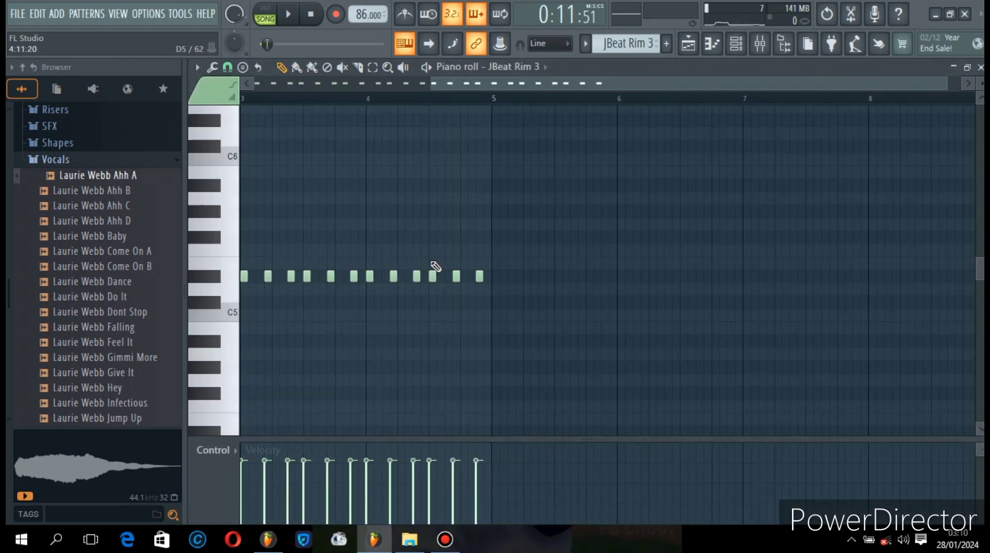
drag(537, 84, 222, 90)
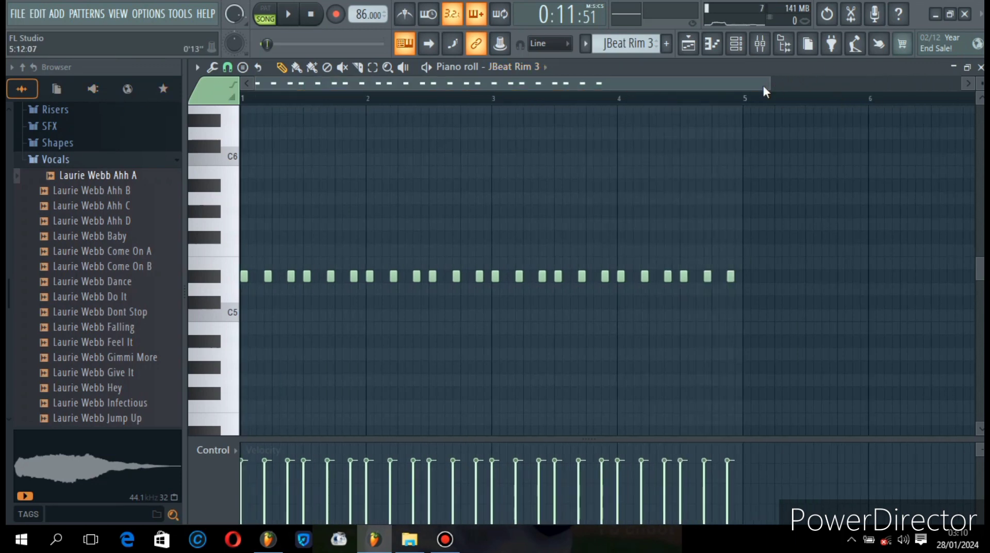
drag(765, 85, 529, 83)
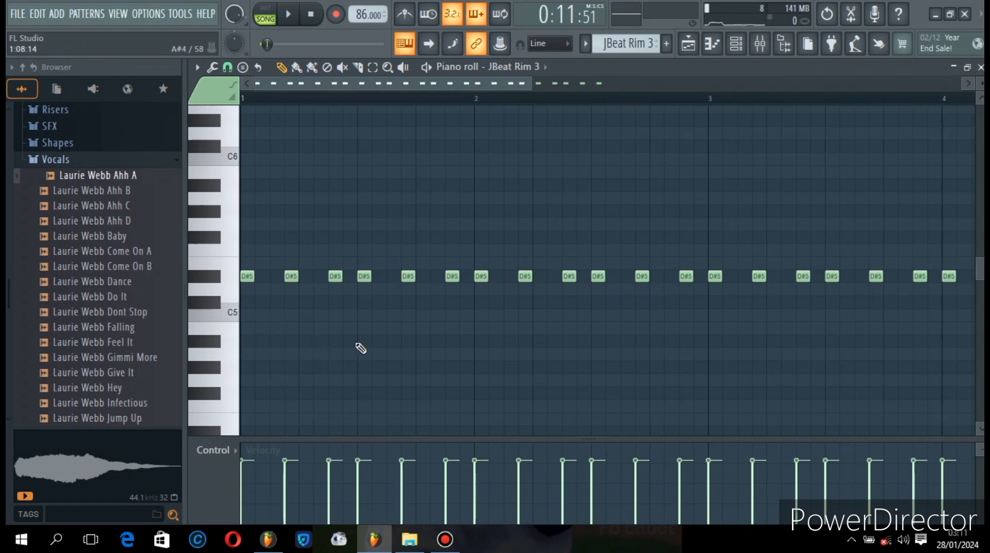
click(697, 46)
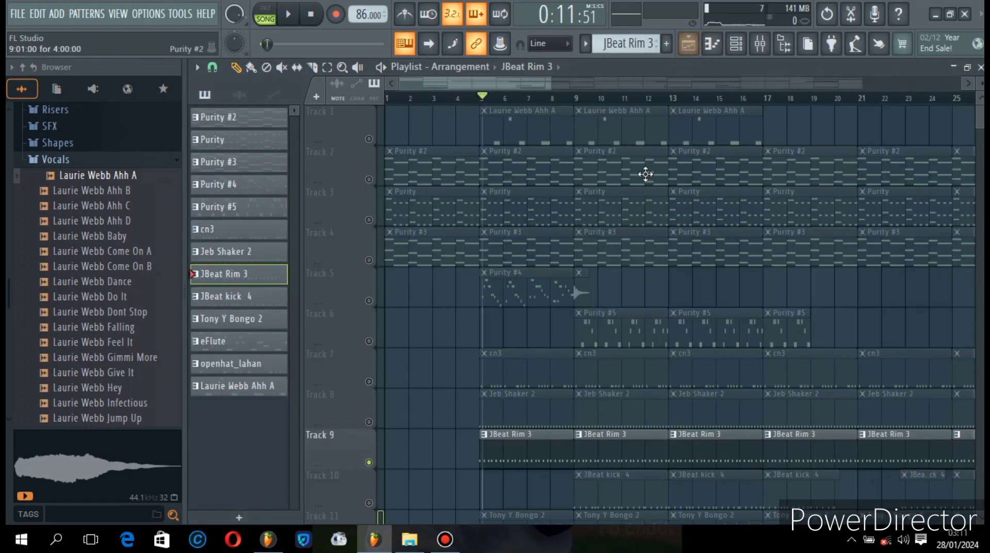
- Unmute Track 8, play it with Track 9 from bar 5, and examine the Jeb Shaker 2 notes in the piano roll before returning to the playlist
scroll(643, 289, down, 4)
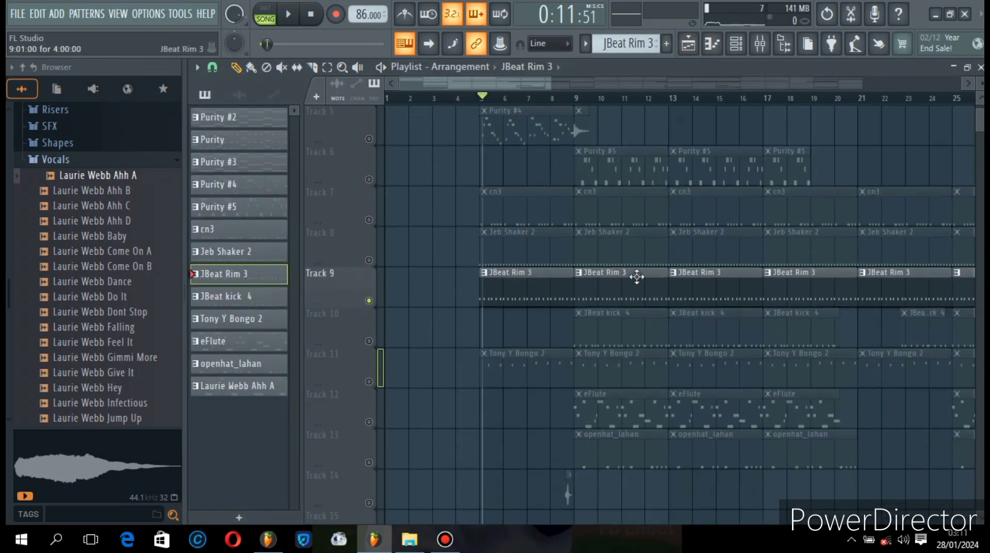
click(369, 260)
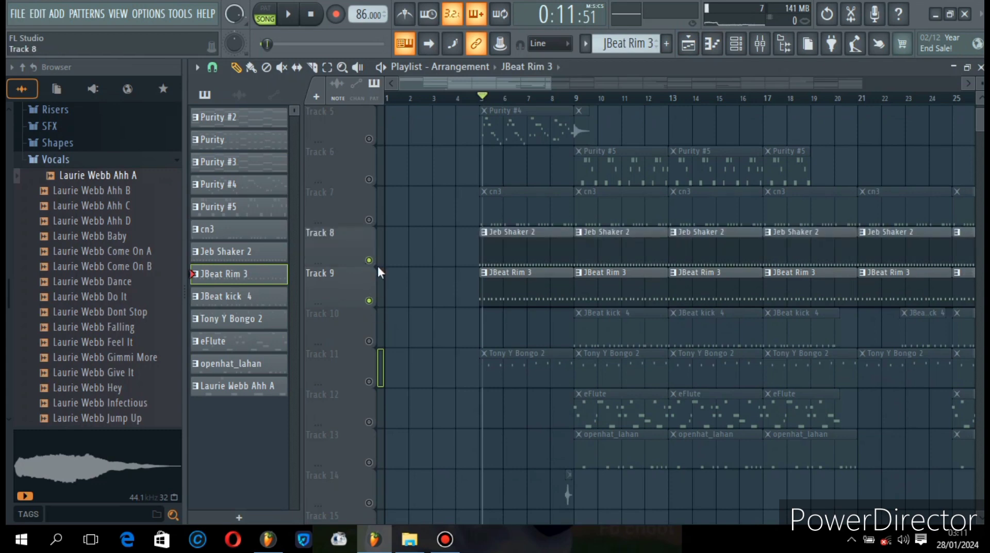
click(288, 14)
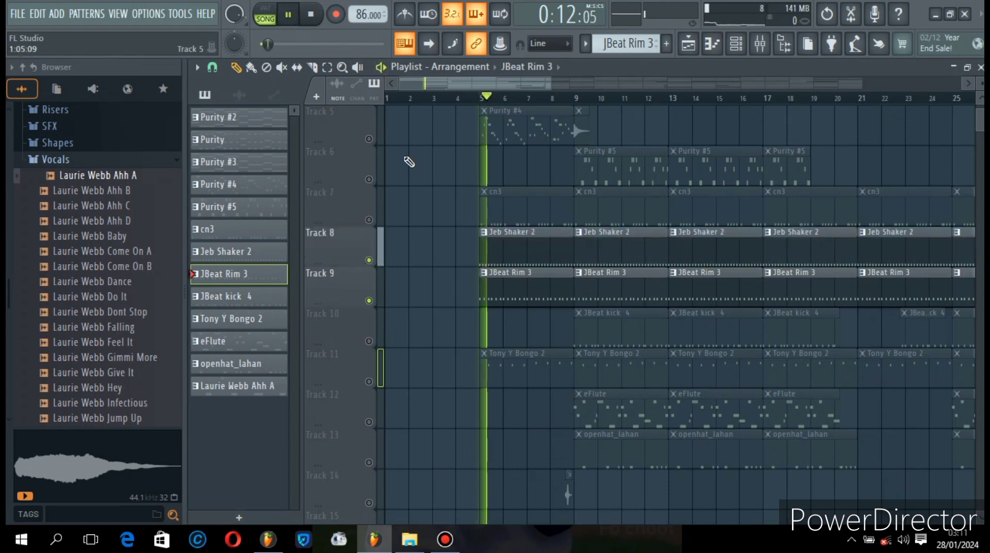
double_click(501, 256)
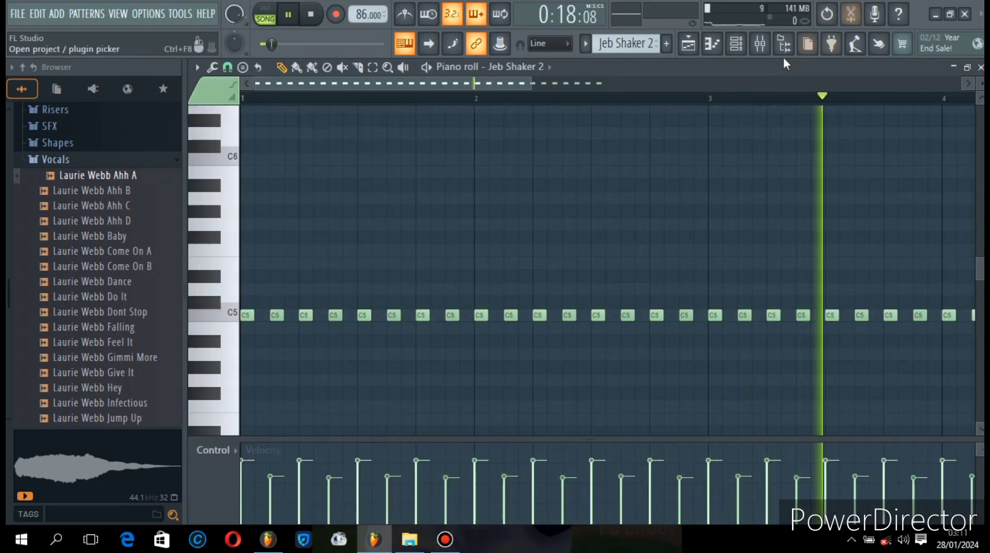
click(711, 43)
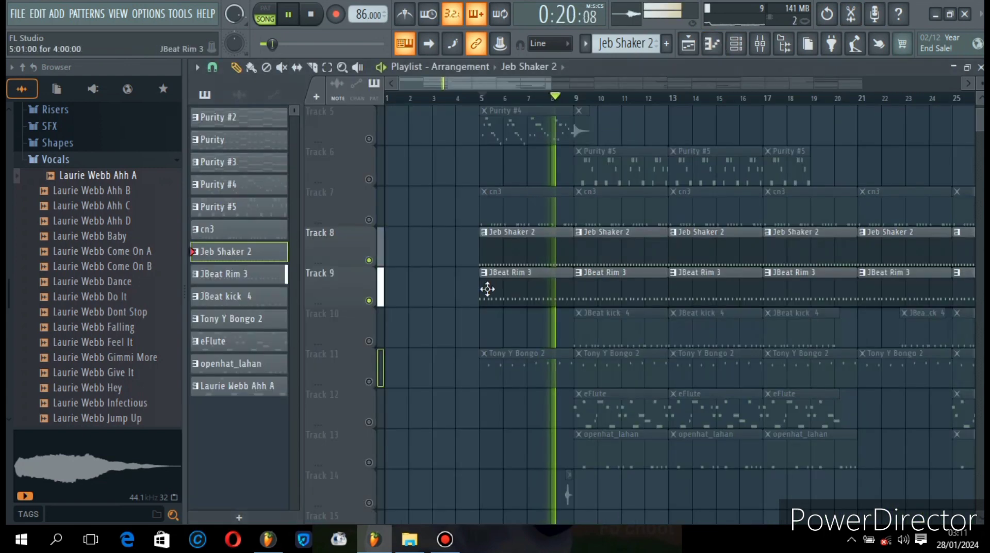
- Unmute Track 7 during playback, examine the cn3 clip's notes from bar 1 in the piano roll, and return to the playlist
click(369, 221)
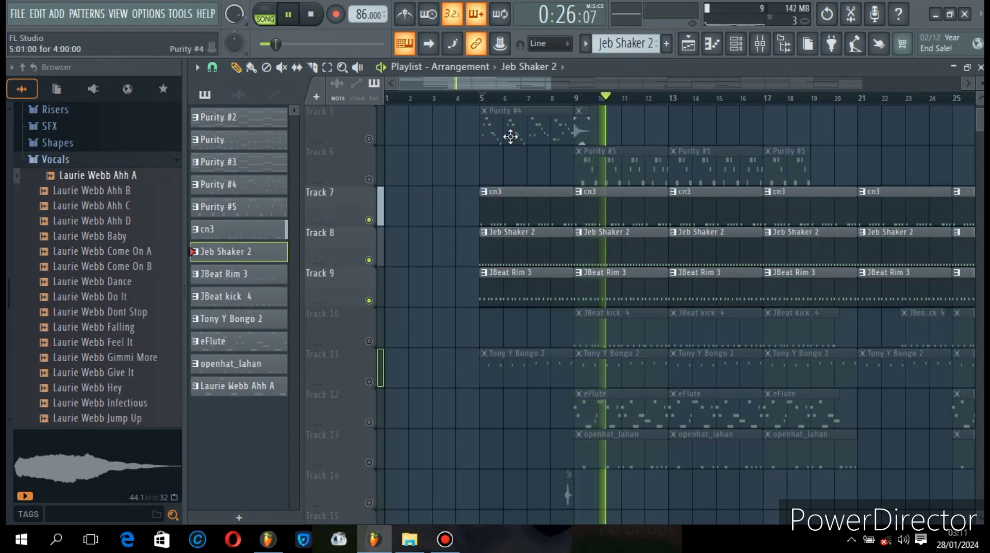
double_click(525, 206)
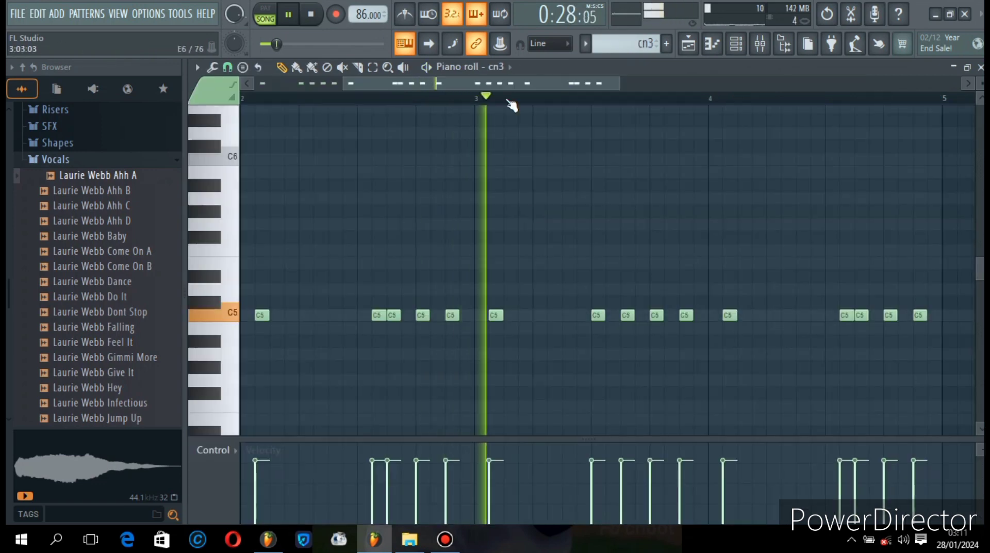
drag(500, 83, 159, 93)
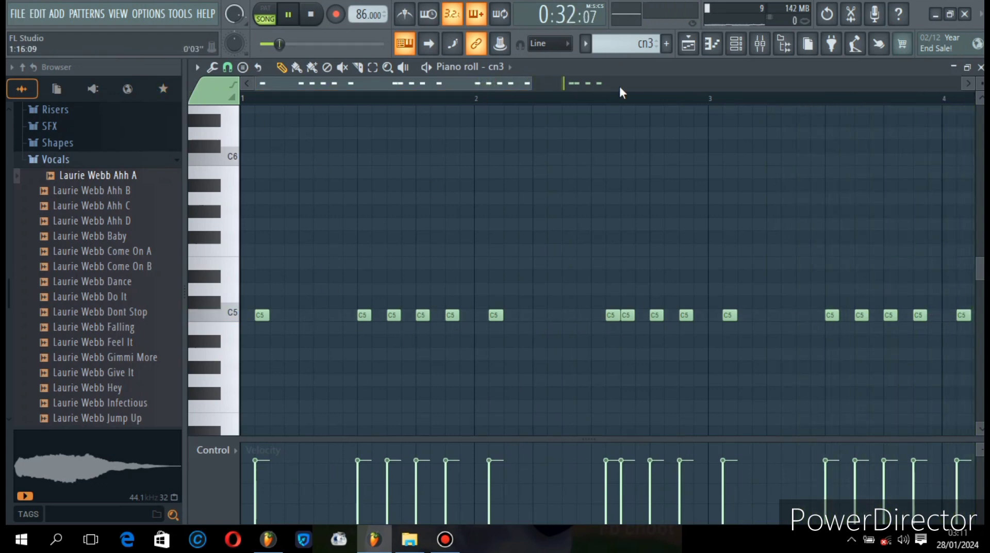
click(688, 43)
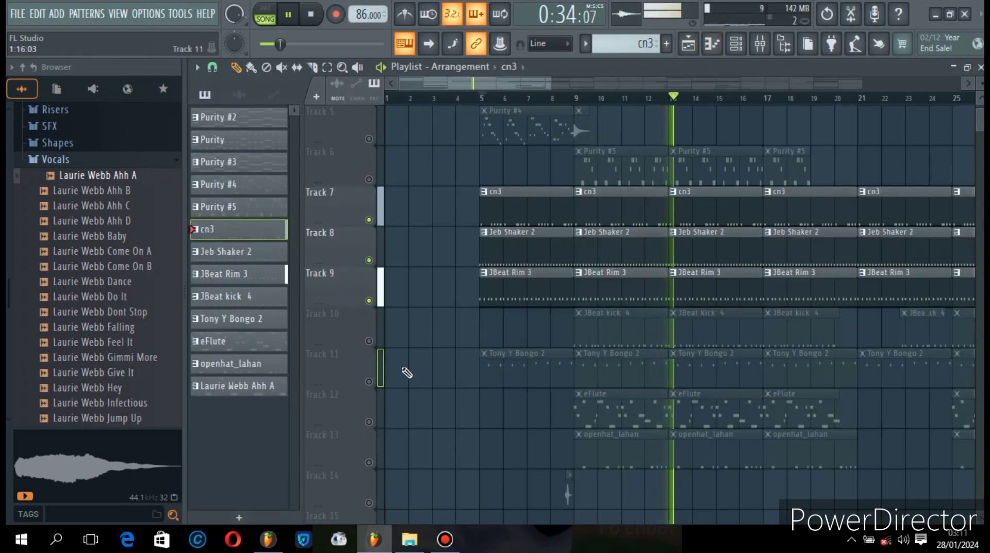
- Unmute Track 11 with the Tony Y Bongo 2 clips during playback, listen to the combination, and pause
click(370, 382)
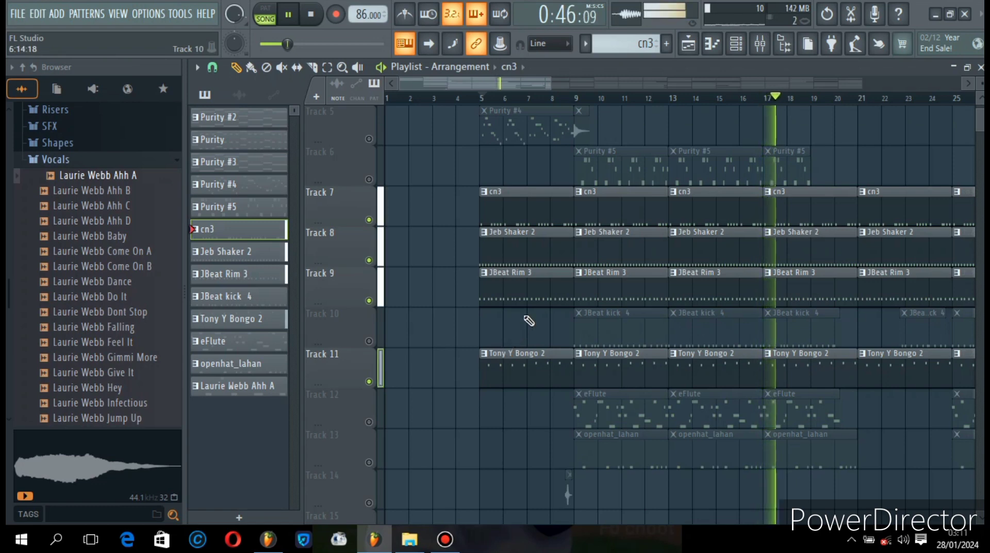
scroll(526, 320, down, 1)
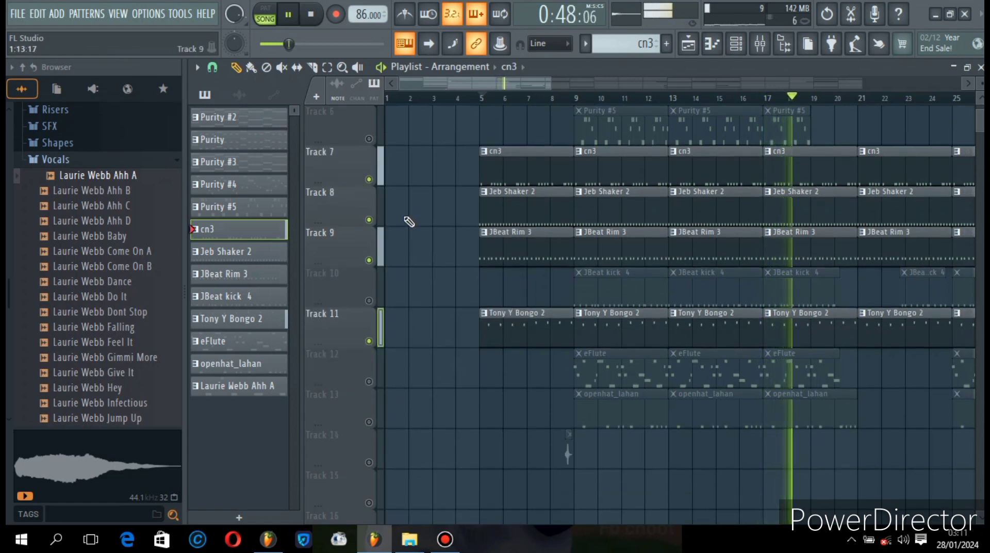
click(289, 16)
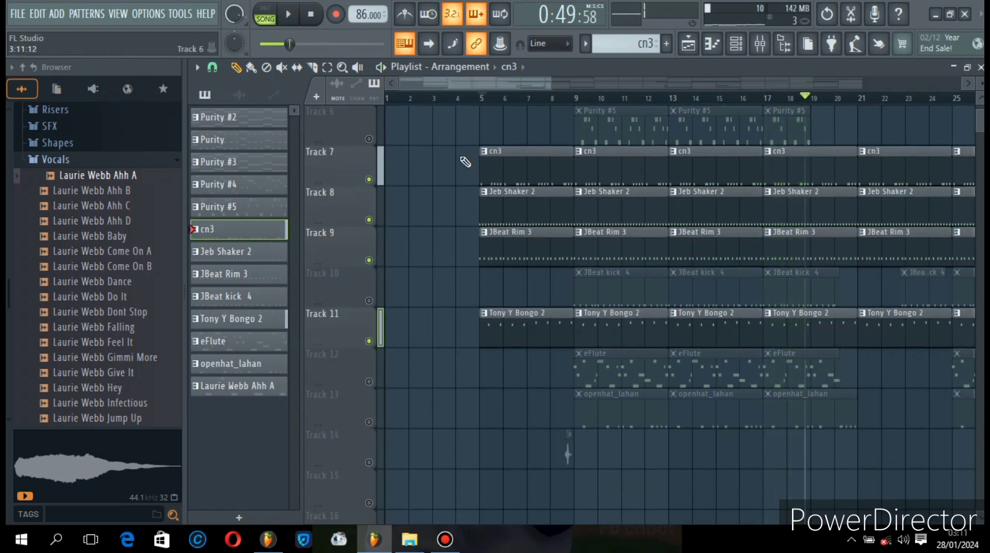
- Unmute Track 13 with the openhat_lahan clips, play the active tracks from just before bar 9, and pause
click(483, 100)
click(563, 100)
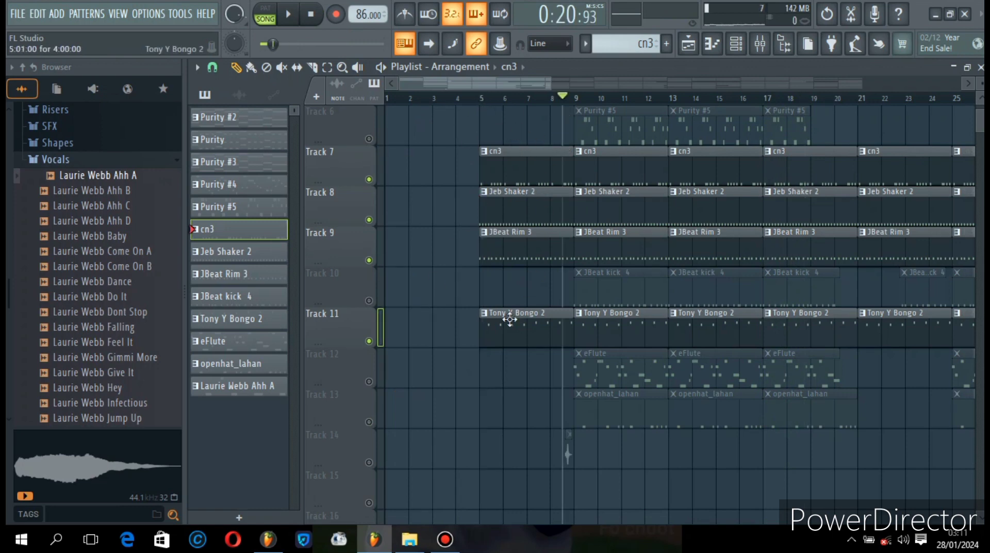
click(375, 427)
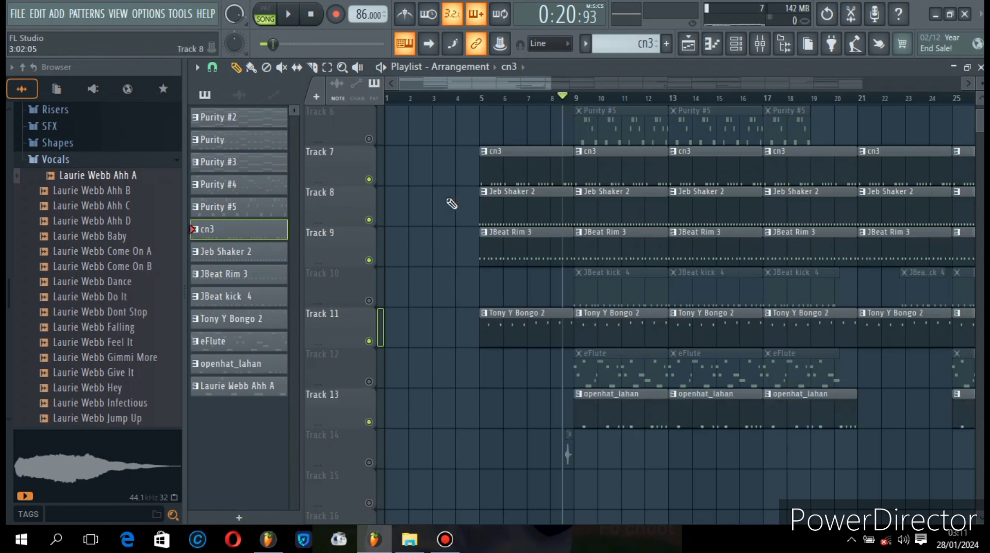
click(294, 13)
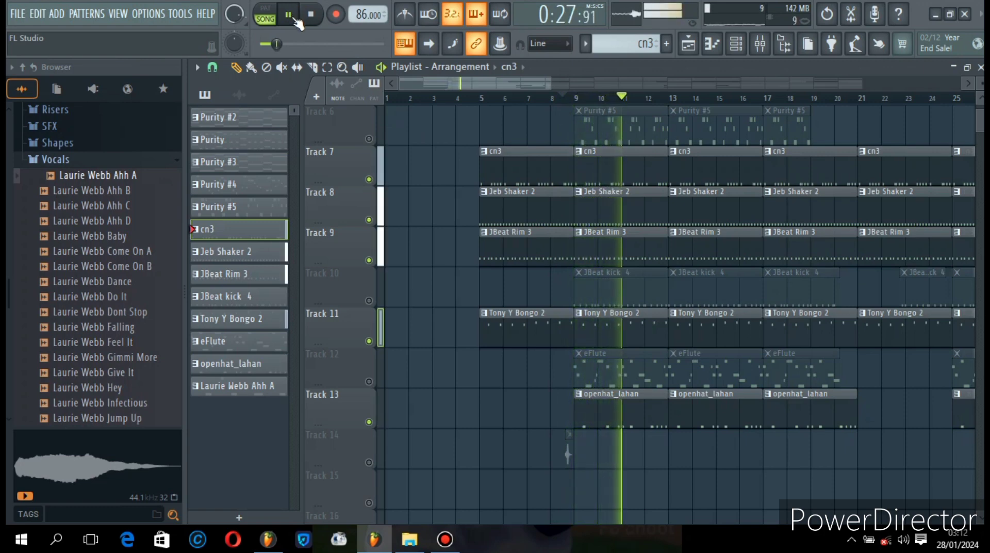
click(296, 19)
- Unmute Track 10 with the JBeat kick 4 clips, play the active tracks from about bar 8, and pause
scroll(457, 100, up, 2)
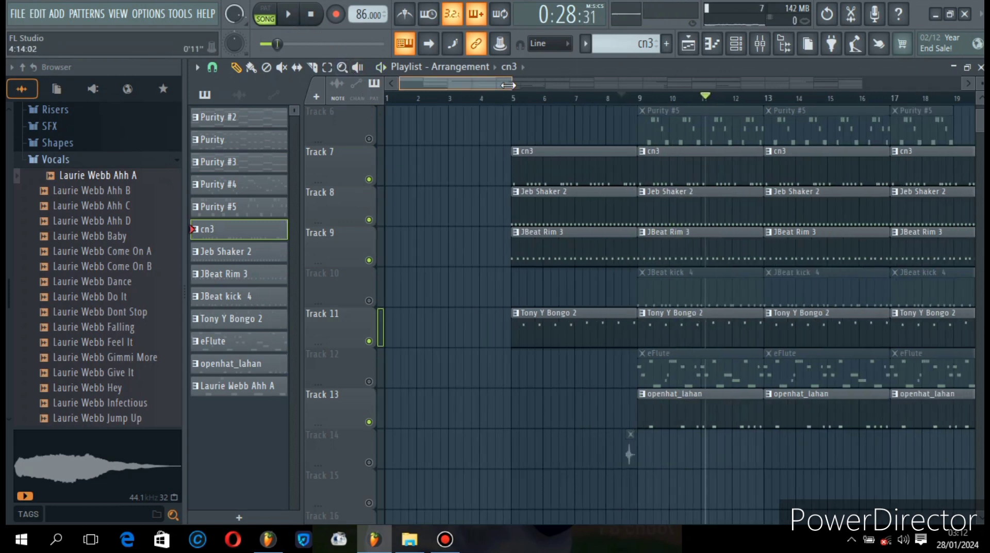
scroll(451, 85, right, 3)
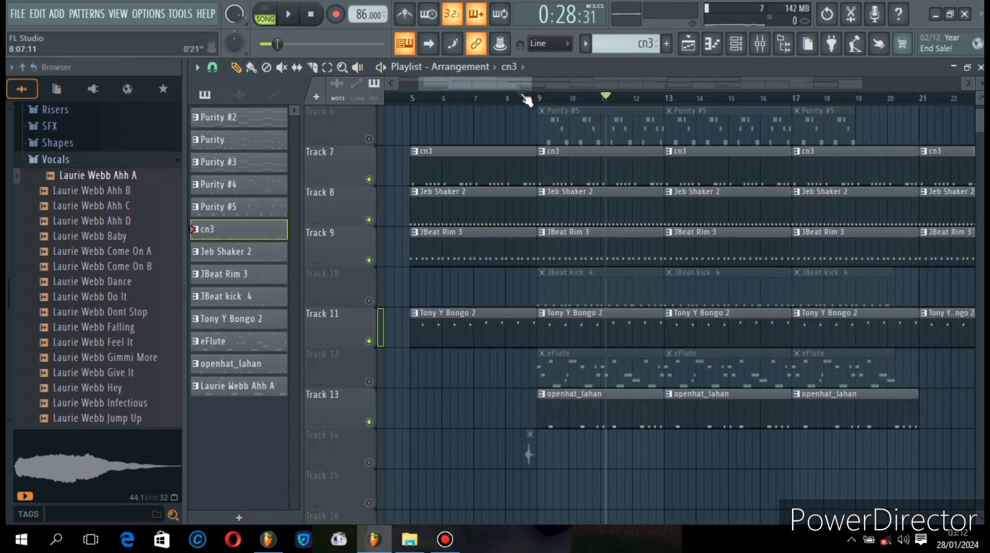
click(506, 99)
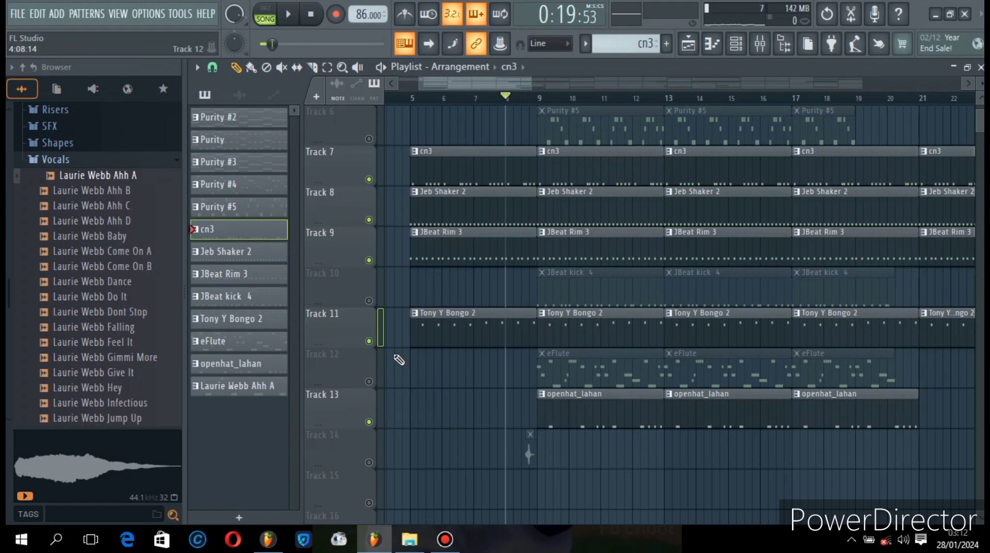
click(368, 302)
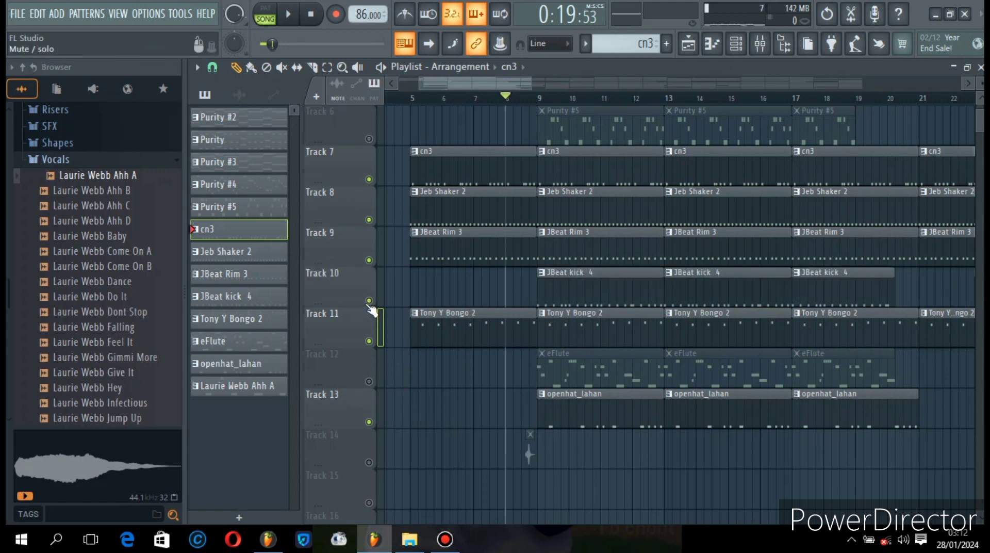
click(290, 17)
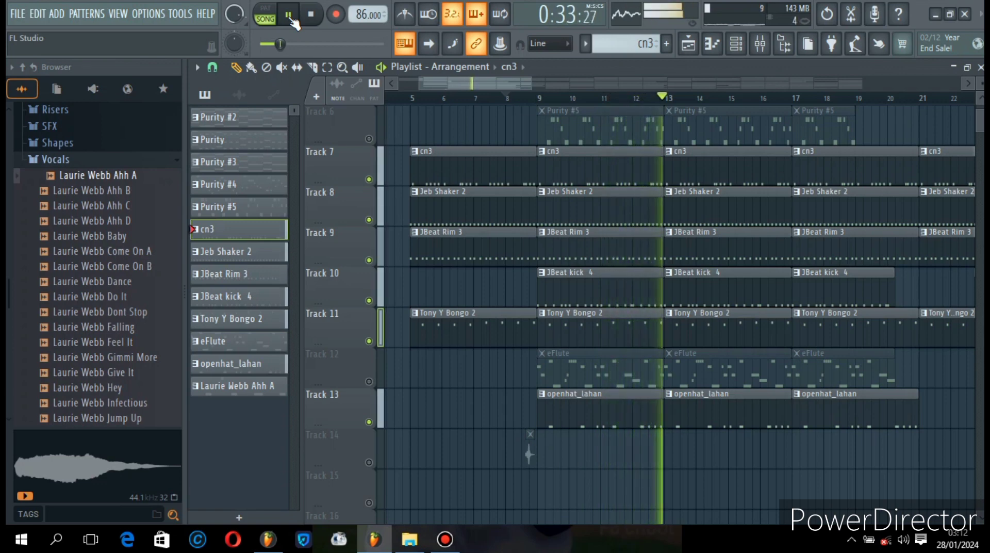
click(290, 16)
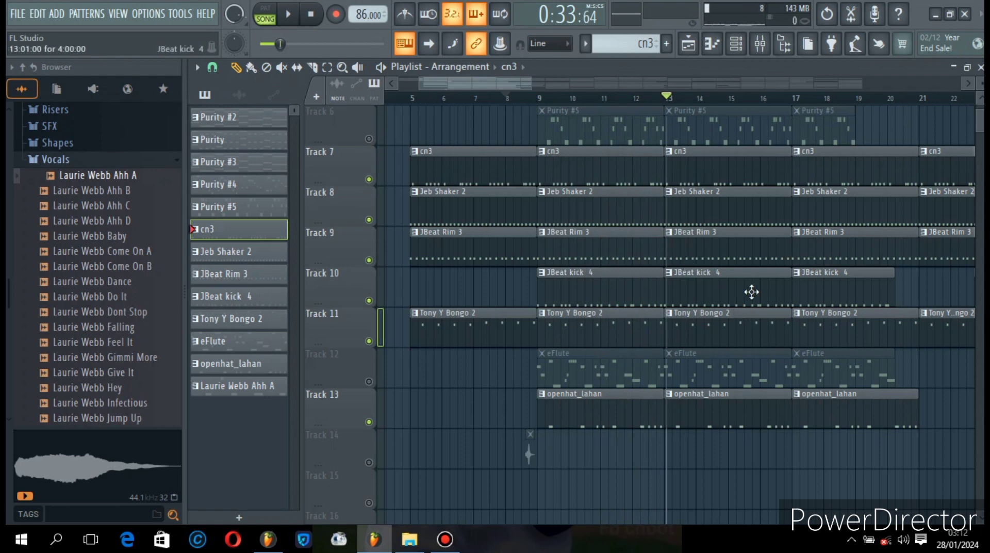
- Unmute Track 12 with the eFlute clips, play the active tracks from between bars 8 and 9, and pause
scroll(737, 242, up, 1)
scroll(747, 222, down, 1)
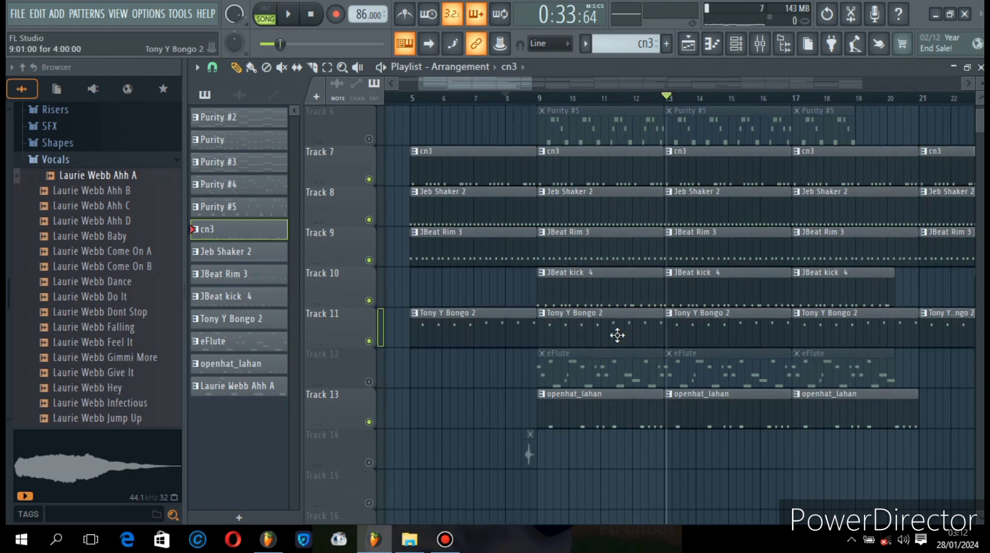
drag(499, 87, 504, 87)
click(506, 100)
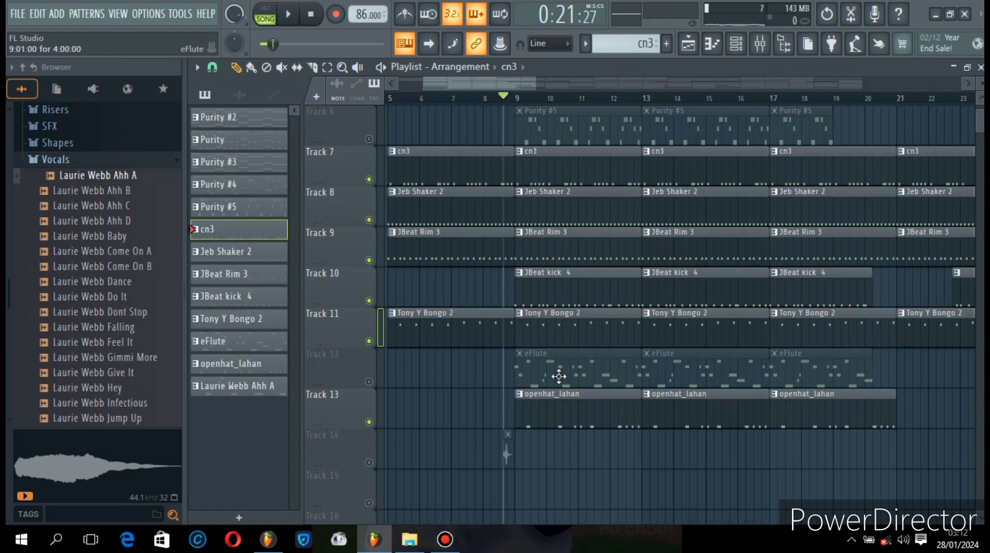
click(369, 381)
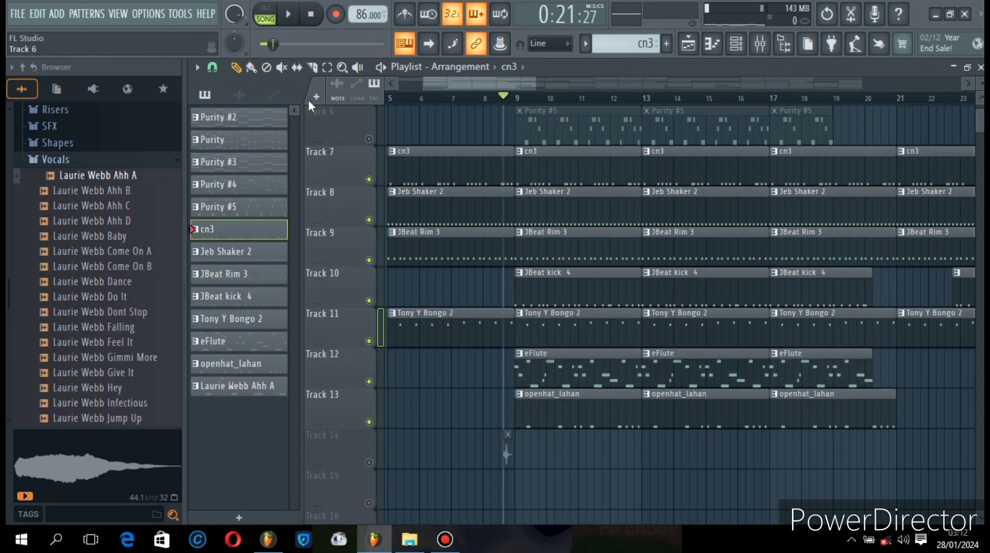
click(295, 23)
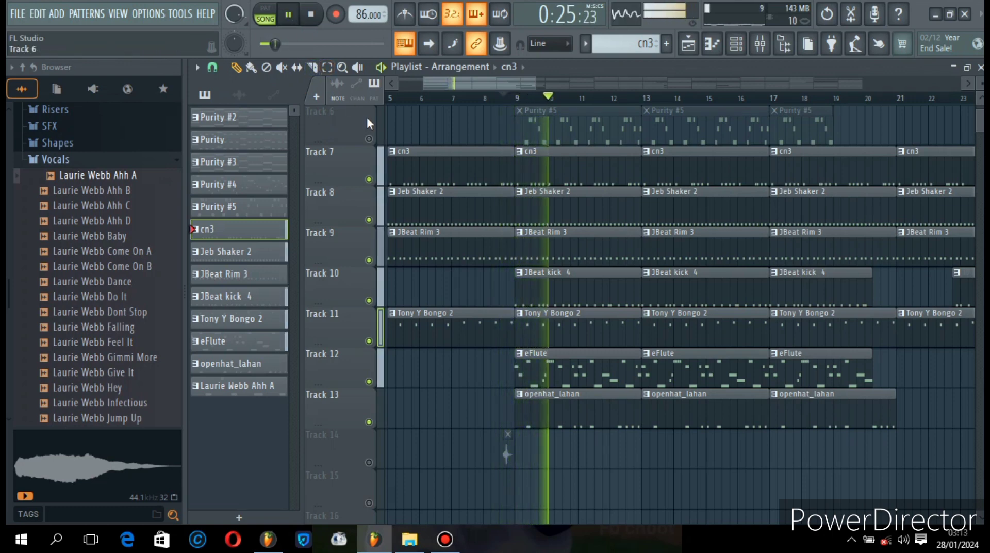
click(288, 15)
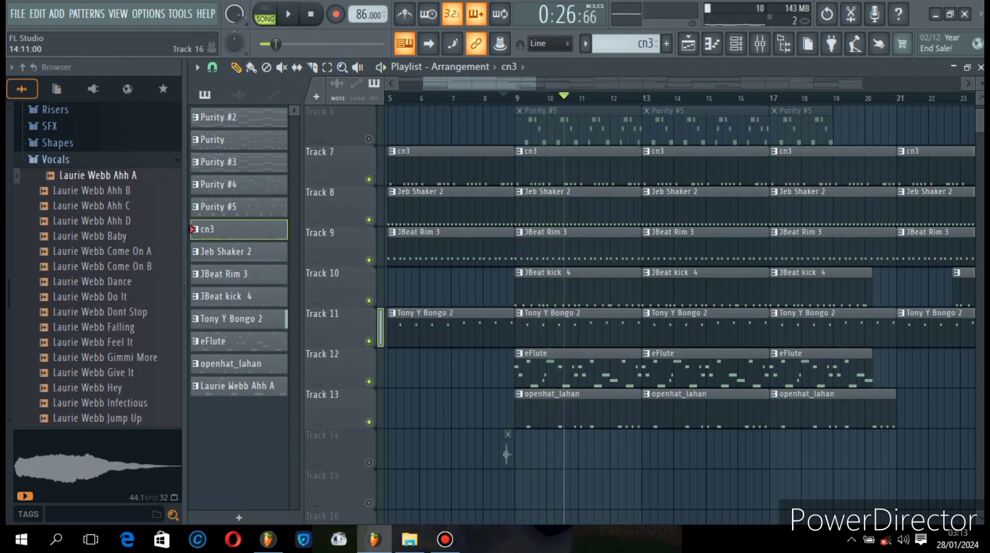
- Open the eFlute clip from Track 12 in the piano roll and examine its notes from bar 1
double_click(583, 376)
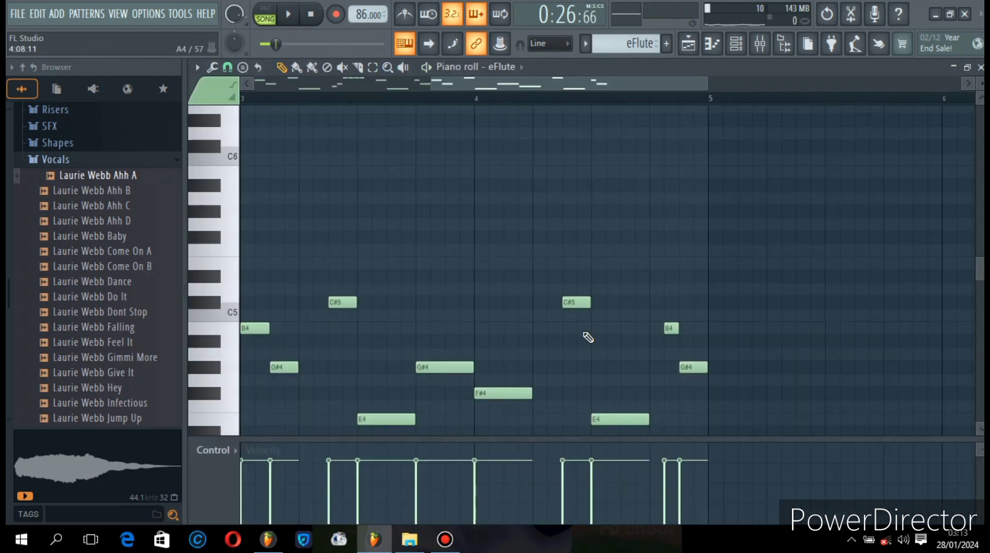
drag(575, 76, 354, 210)
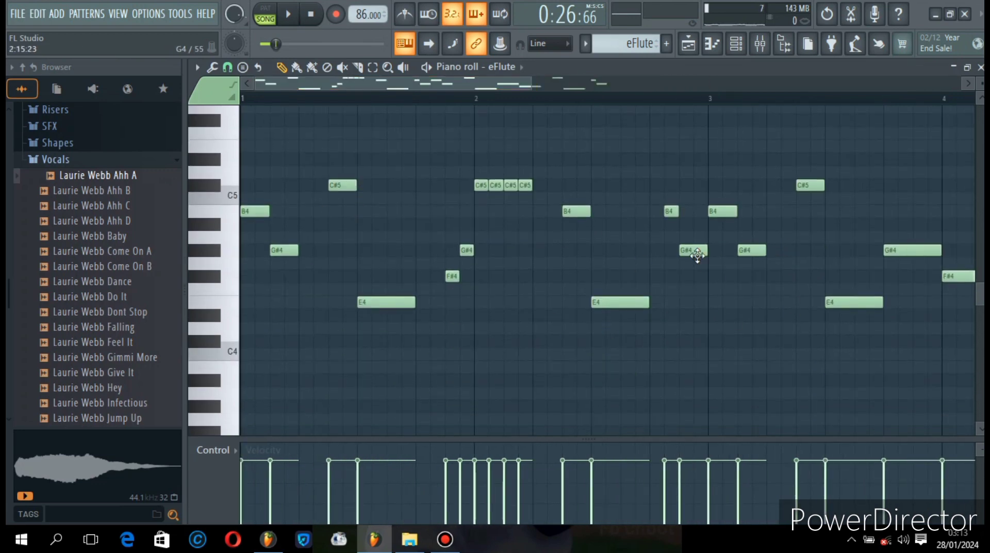
- Open the eFlute channel's Fruity DX10 synth from the channel rack, look through its preset list, and close the synth
click(735, 44)
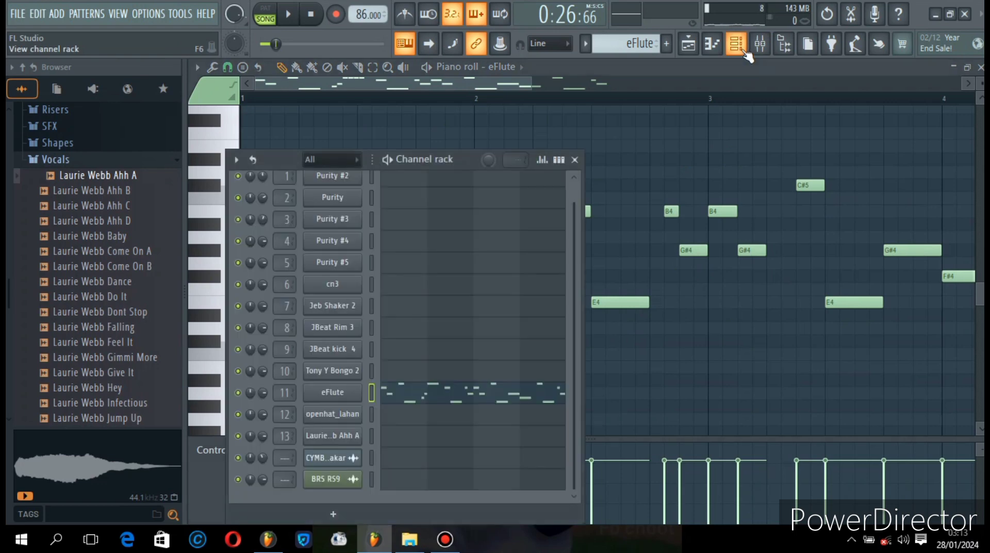
click(330, 398)
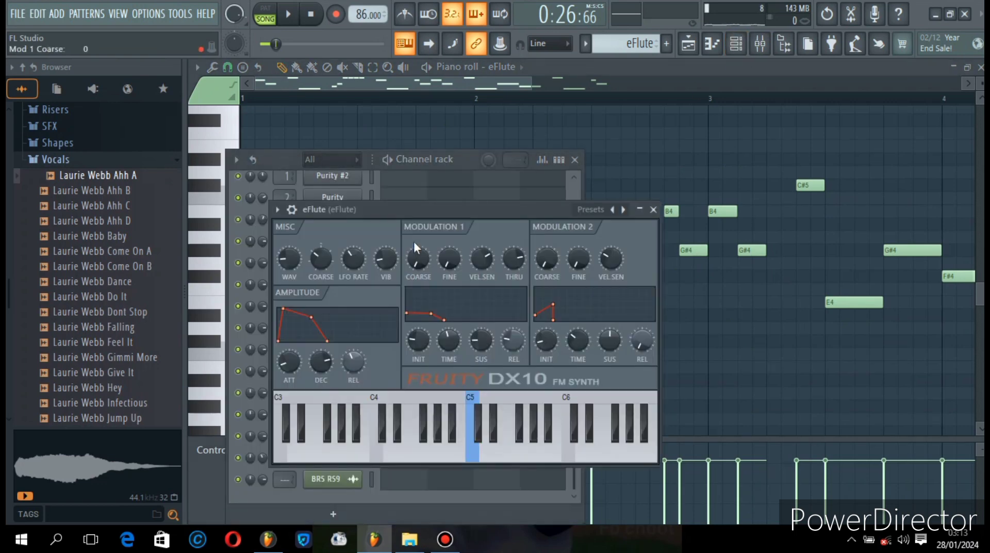
drag(463, 211, 445, 171)
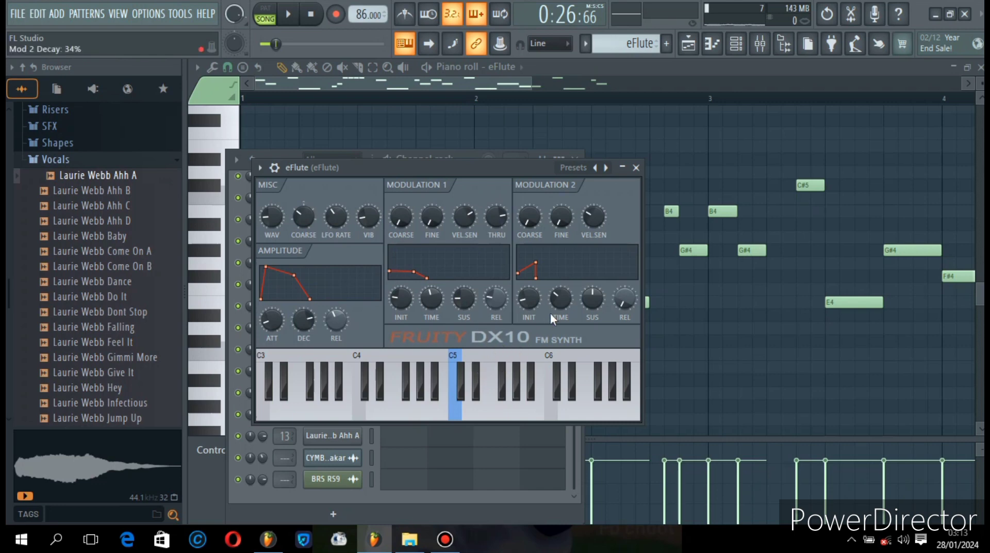
click(606, 172)
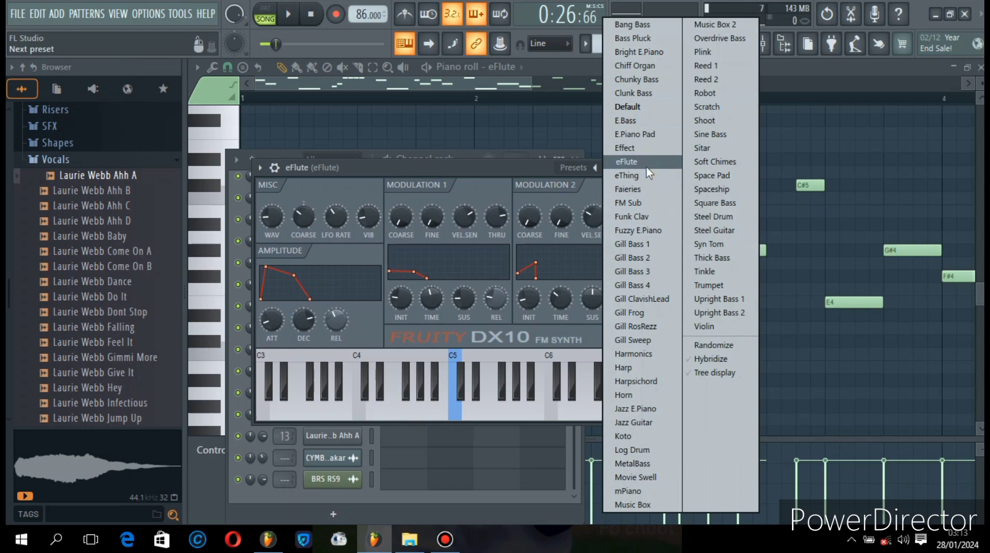
click(488, 166)
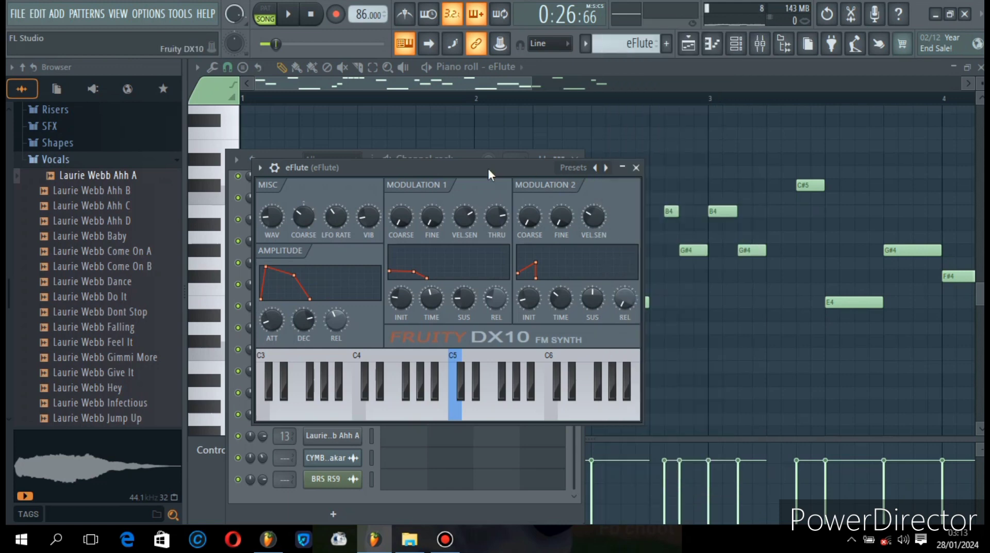
click(636, 167)
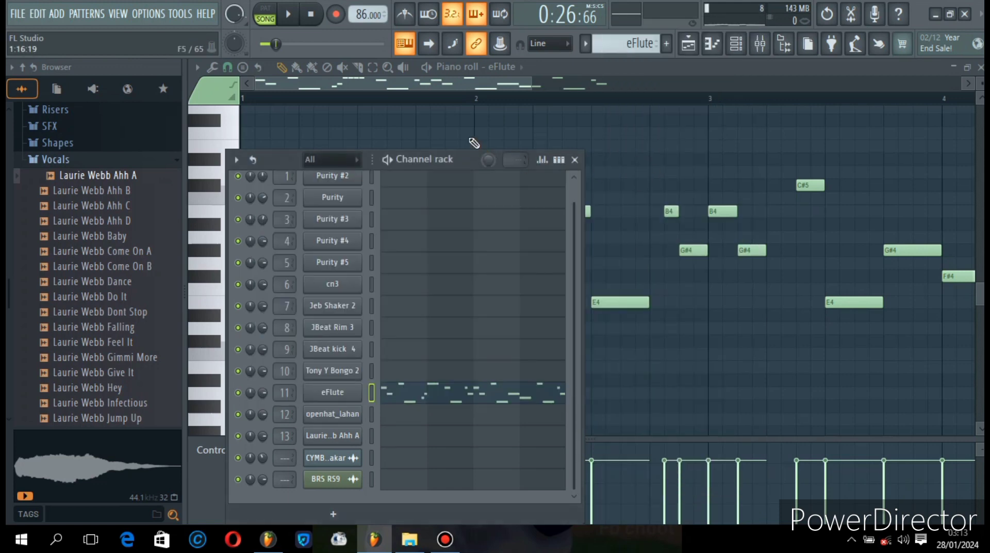
- Play the song while viewing the eFlute notes in the piano roll, pause, and return to the playlist
click(290, 12)
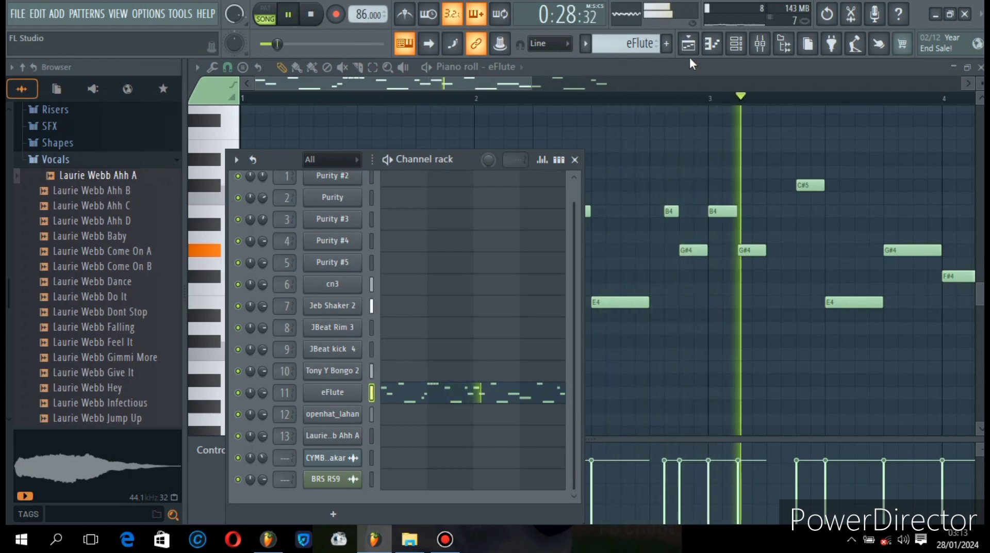
click(291, 11)
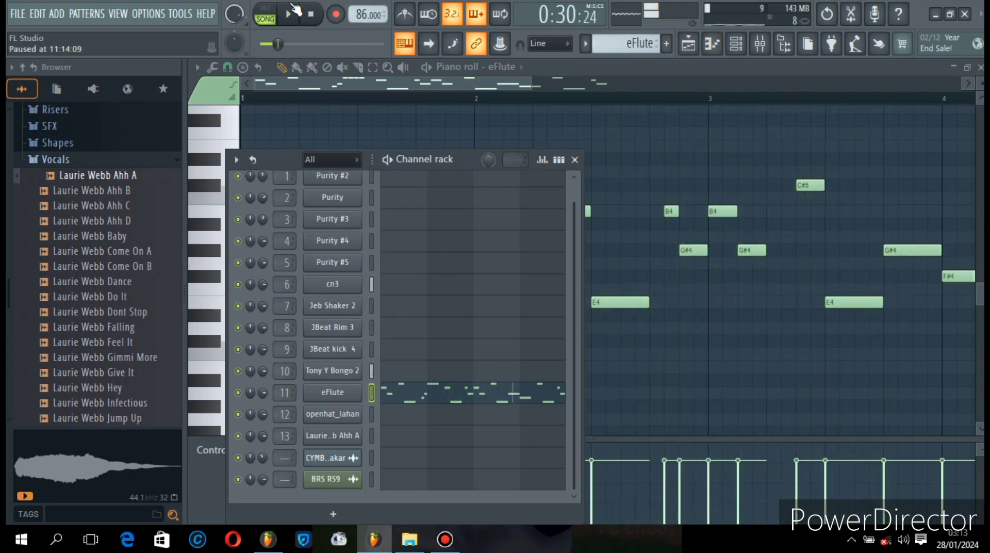
click(689, 44)
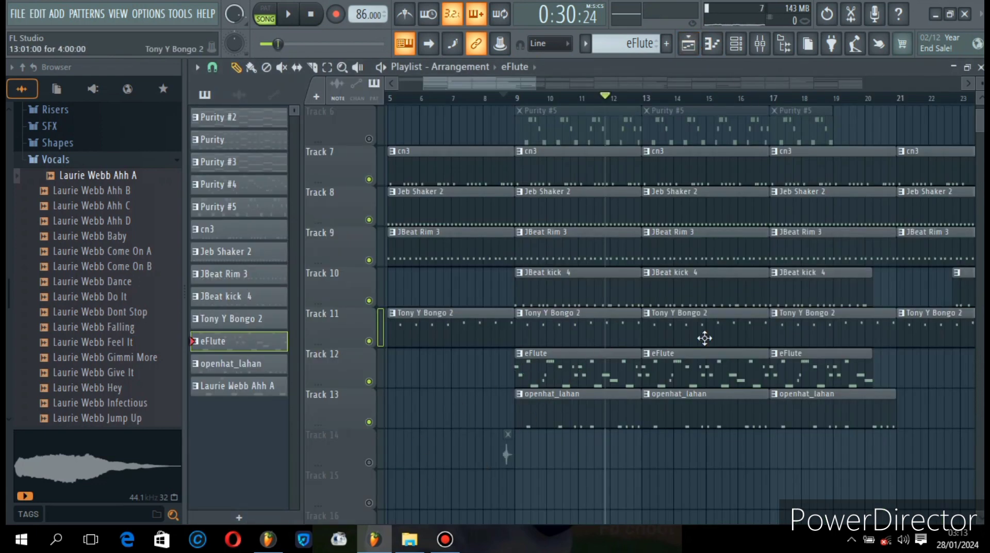
- Solo Track 1 with the Laurie Webb Ahh A clips, play it from just before bar 5, and pause
scroll(414, 182, up, 1)
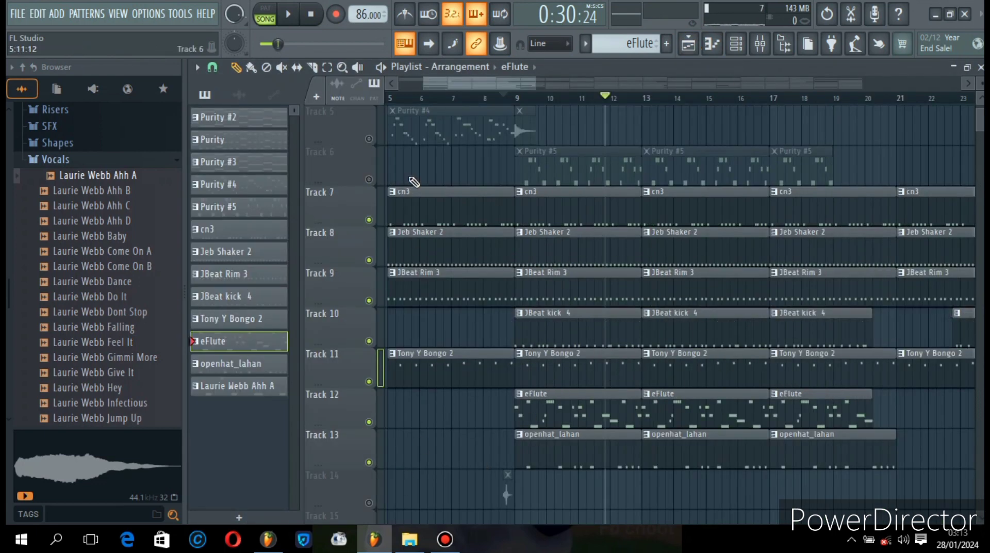
scroll(414, 182, up, 4)
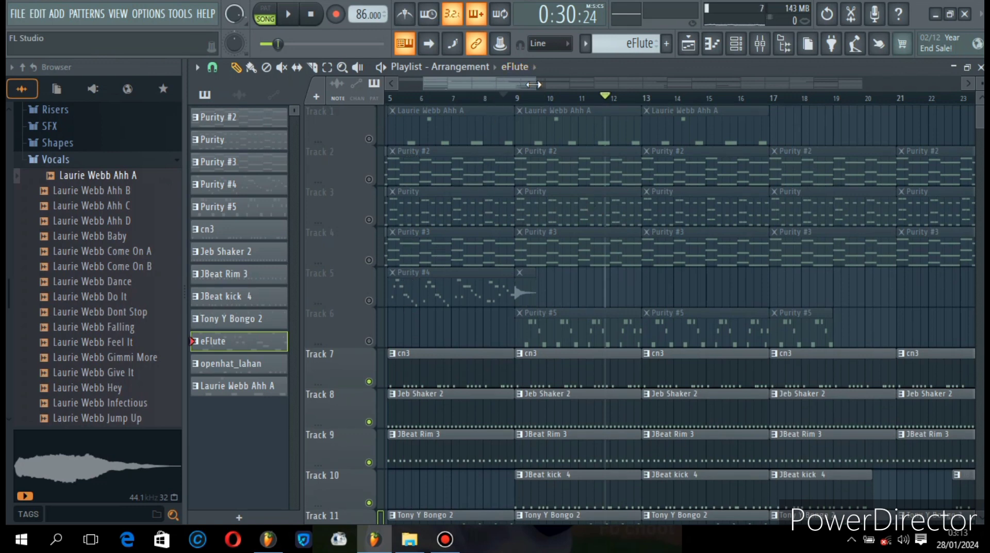
drag(538, 83, 471, 85)
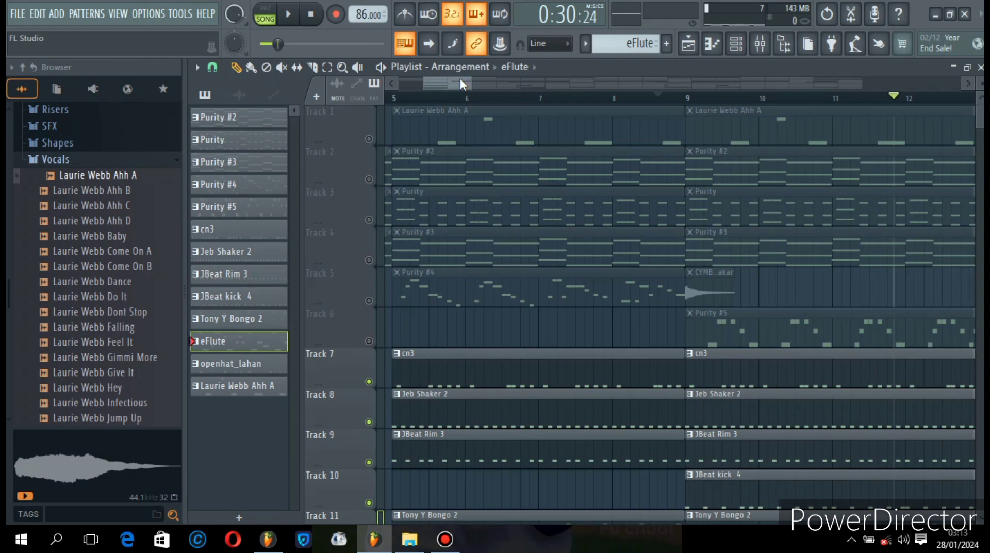
drag(459, 79, 444, 79)
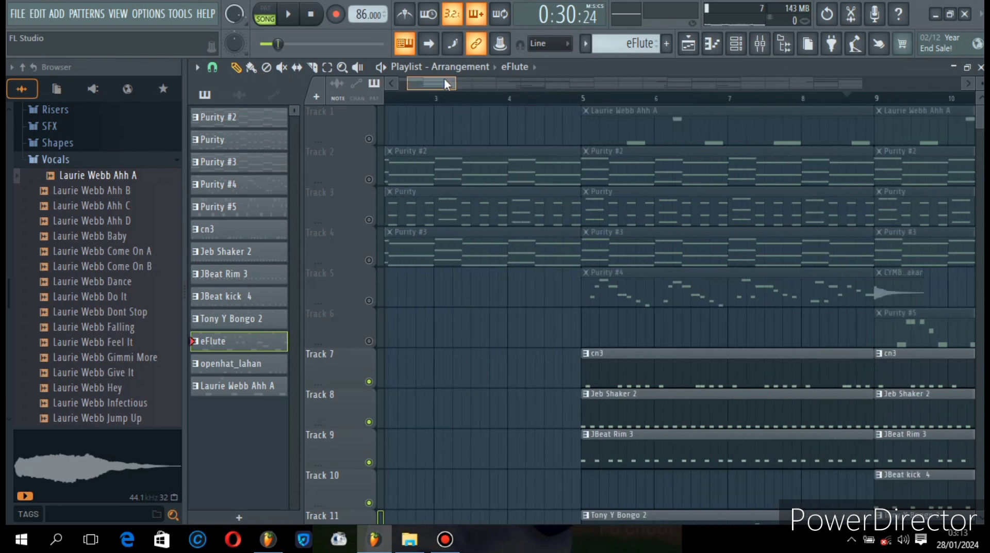
right_click(369, 139)
click(574, 103)
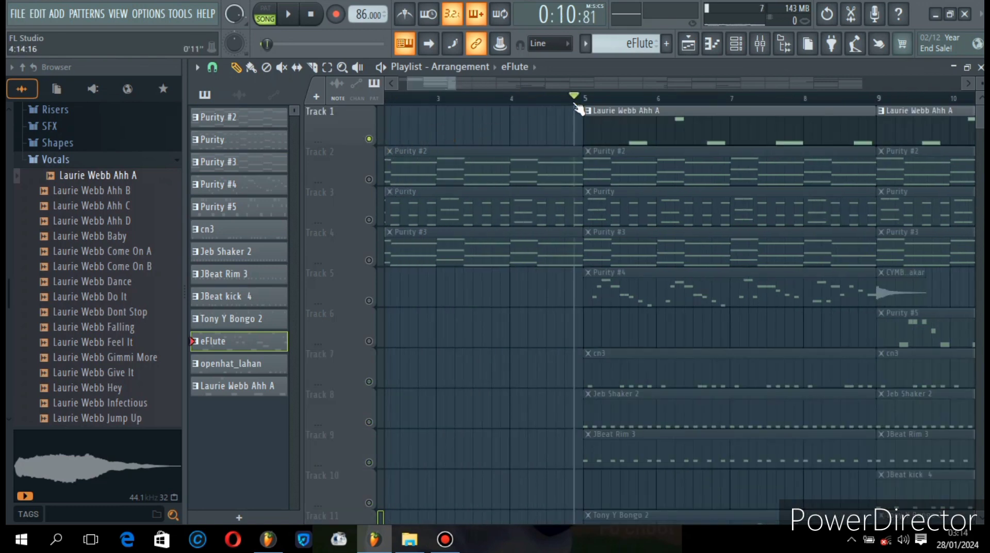
key(space)
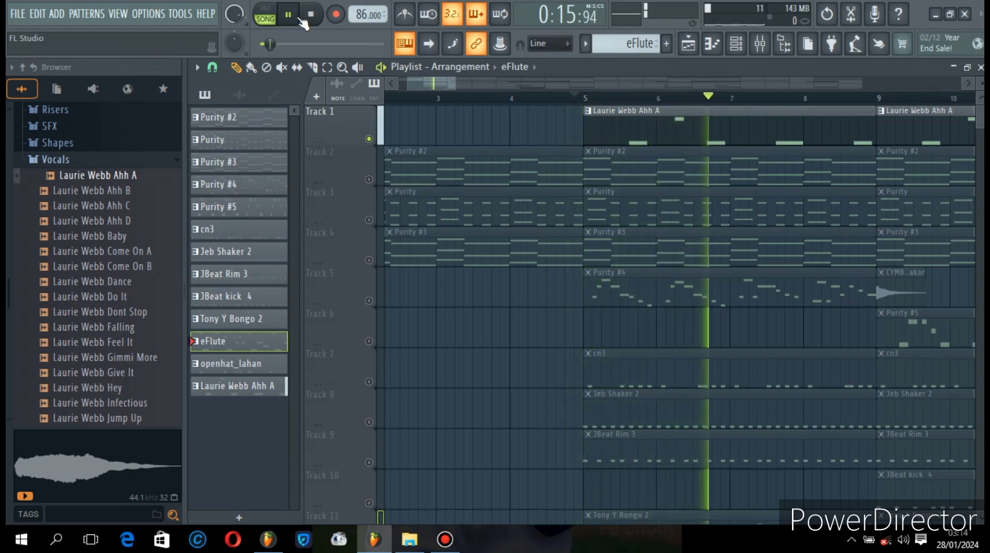
click(289, 18)
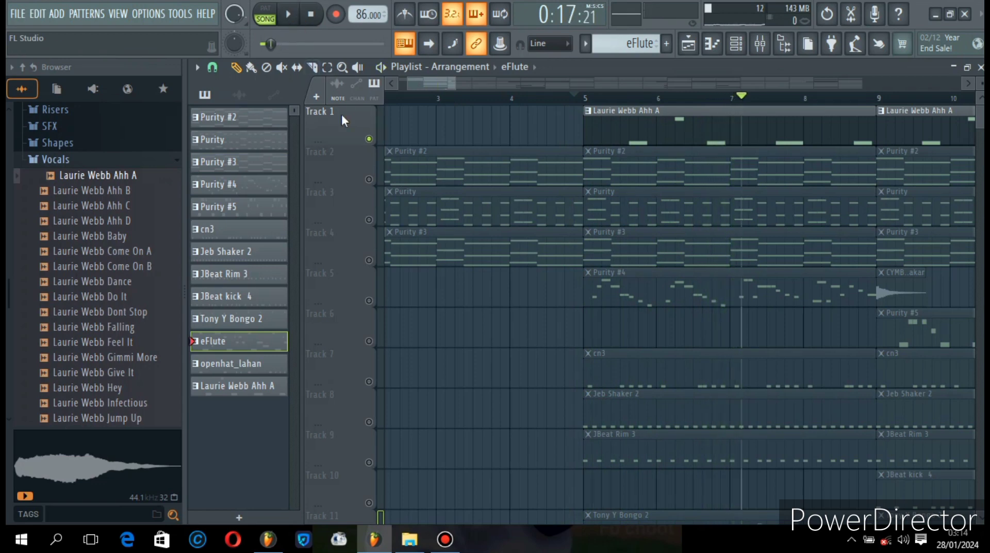
- Turn off the solo on Track 1 so all tracks are active, play the full arrangement from about bar 7, and stop
ctrl+click(368, 139)
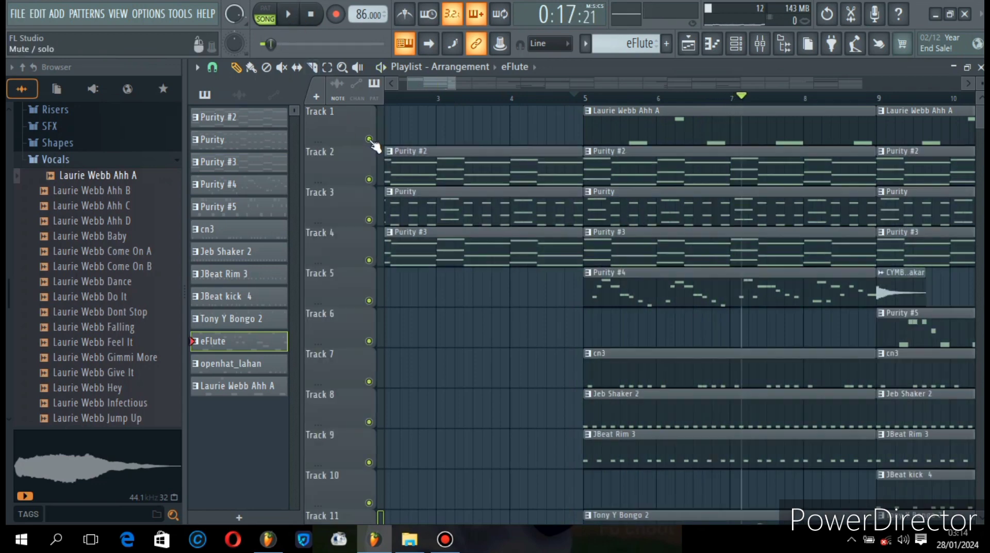
click(297, 21)
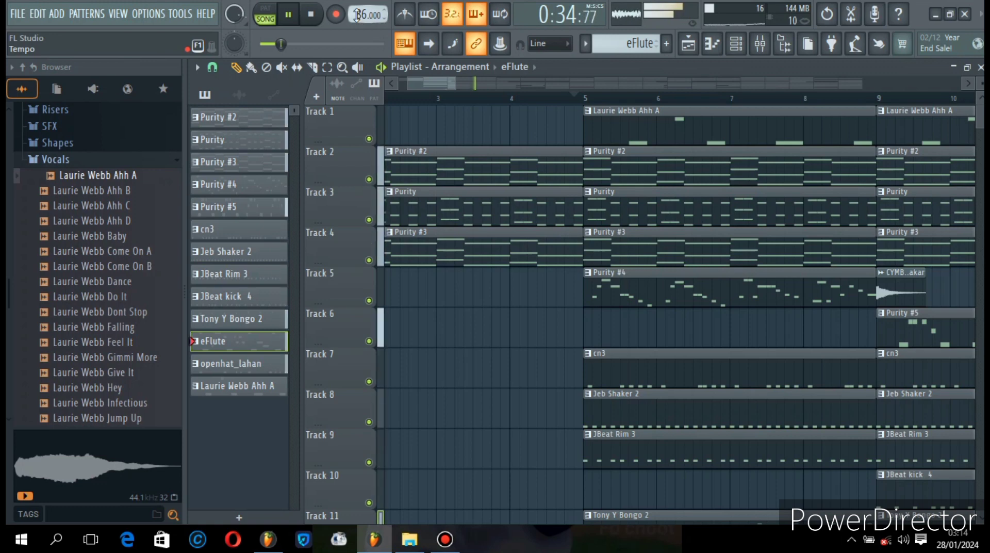
key(space)
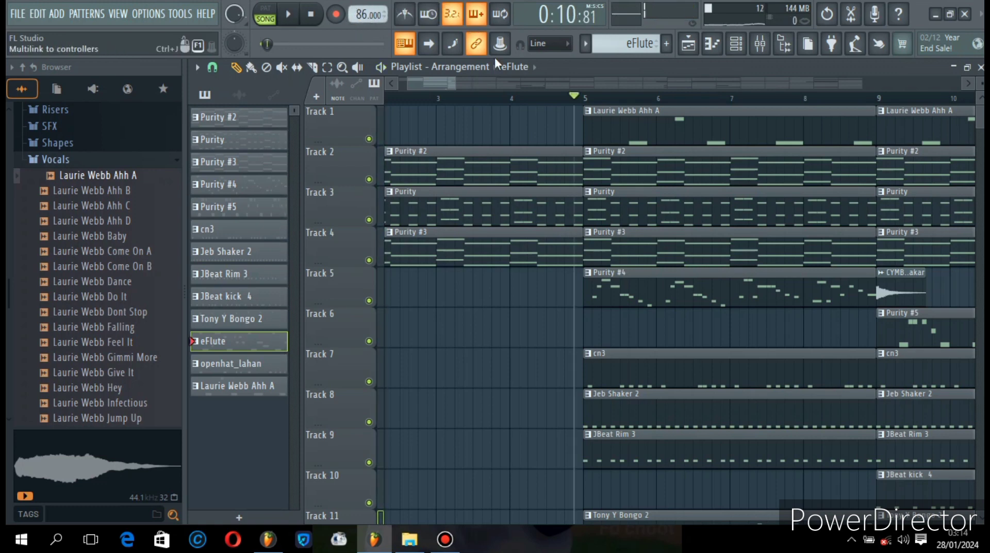
drag(447, 83, 401, 82)
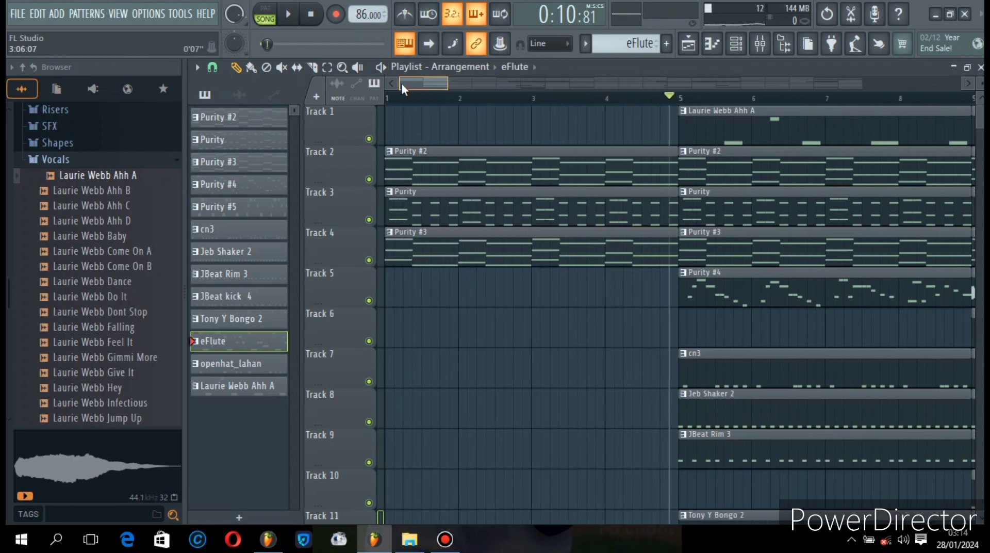
- Open the channel rack and audition the Laurie Webb samples in the Vocals folder from Ahh A to Dance, ending on Ahh A
click(737, 50)
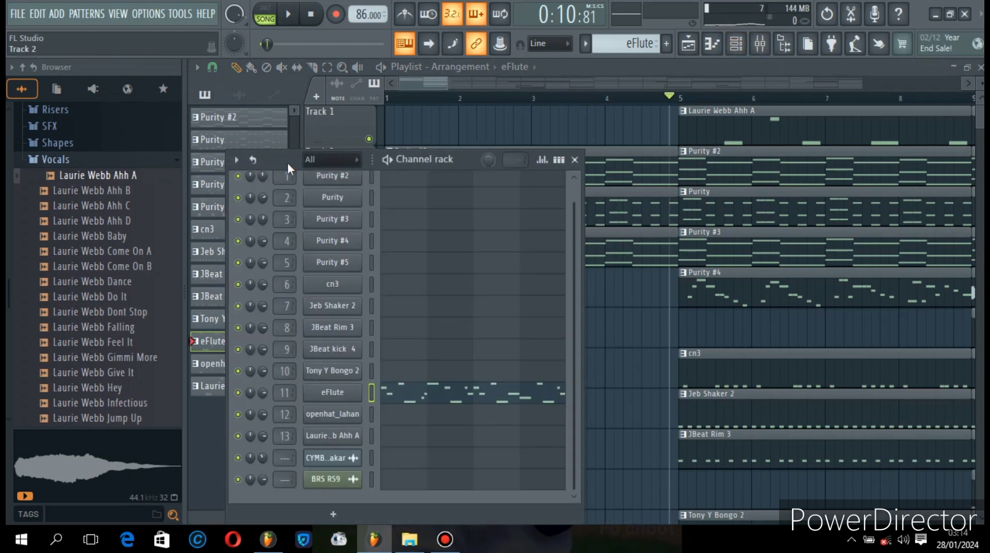
drag(286, 162, 289, 79)
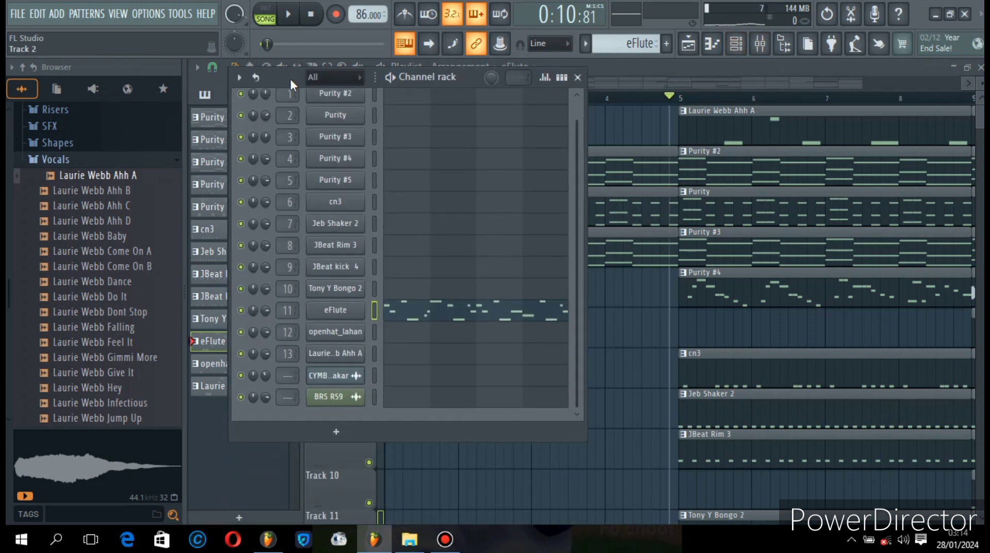
click(113, 180)
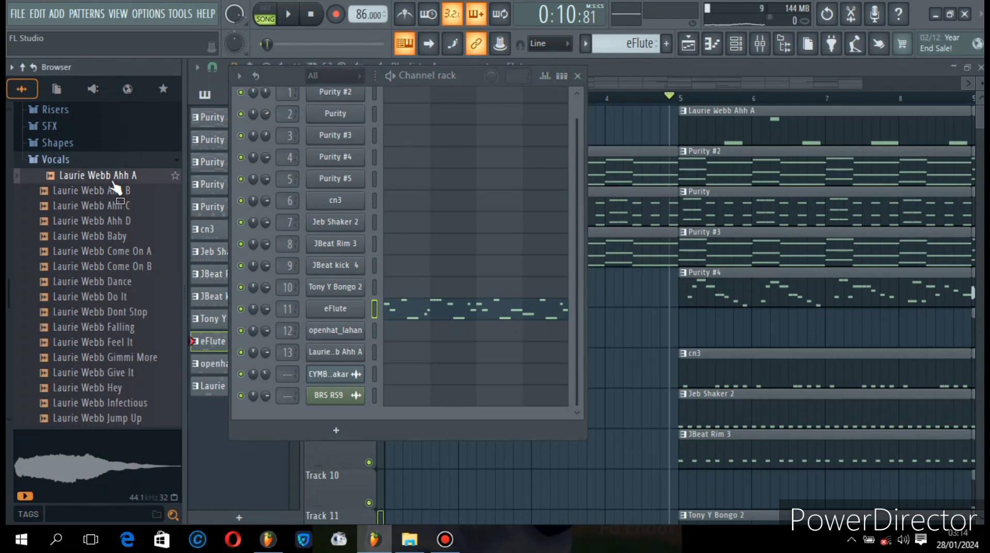
click(92, 195)
click(100, 221)
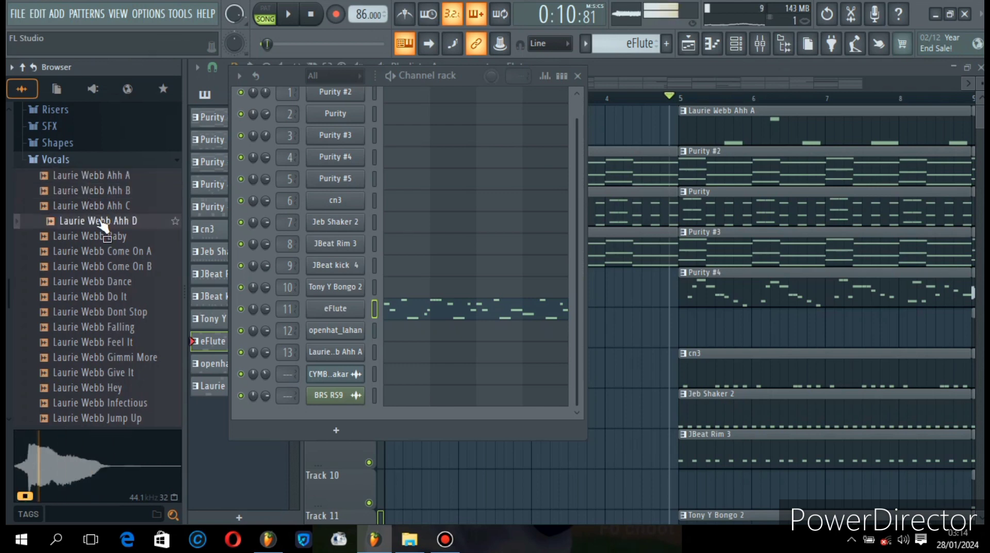
click(103, 235)
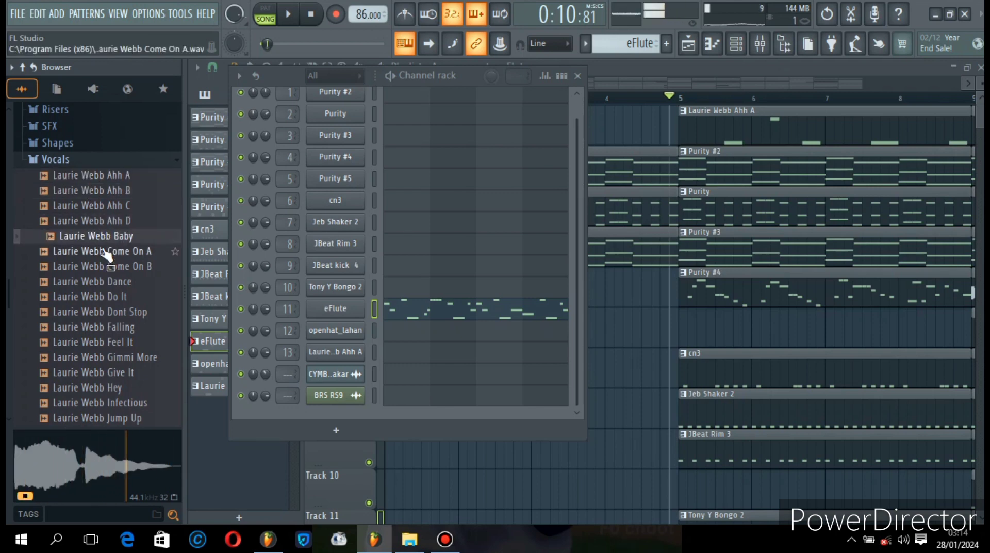
click(105, 251)
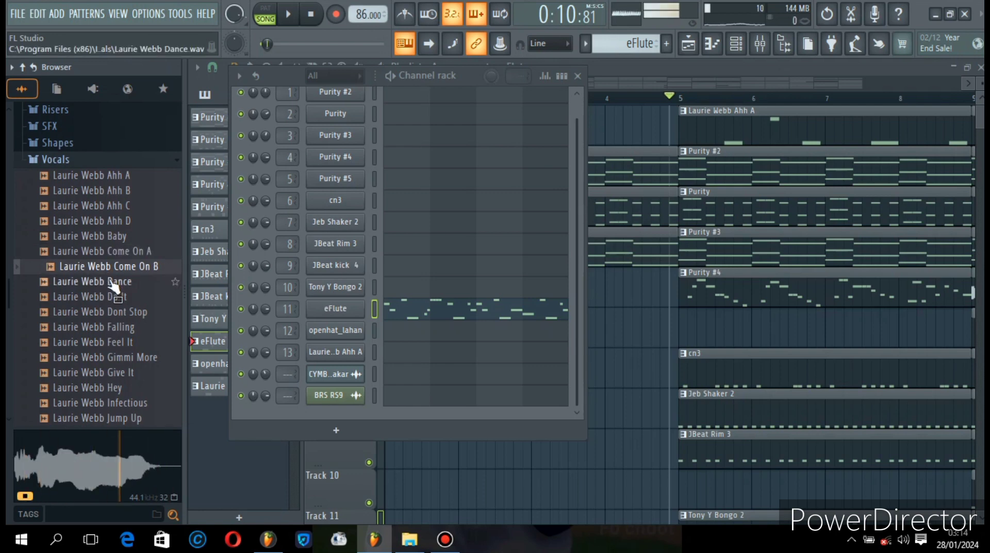
click(111, 283)
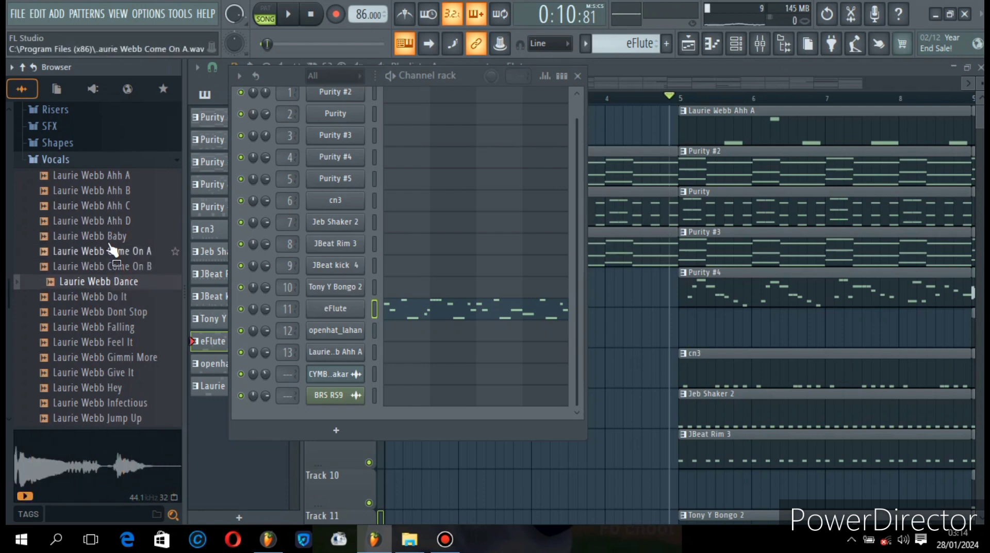
click(104, 180)
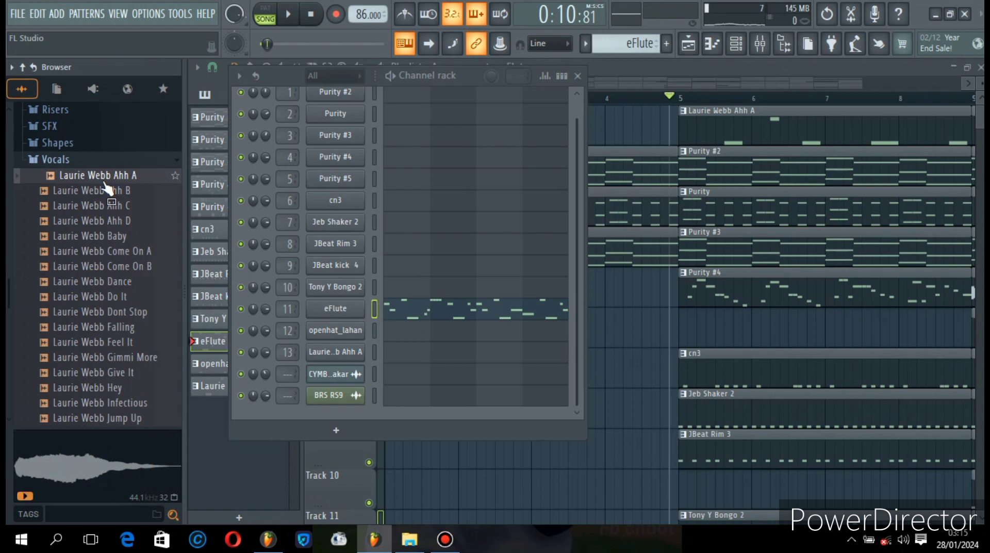
- Add the Laurie Webb Ahh A sample from the Vocals folder as a new channel and show its sampler settings
drag(87, 185, 306, 421)
click(339, 437)
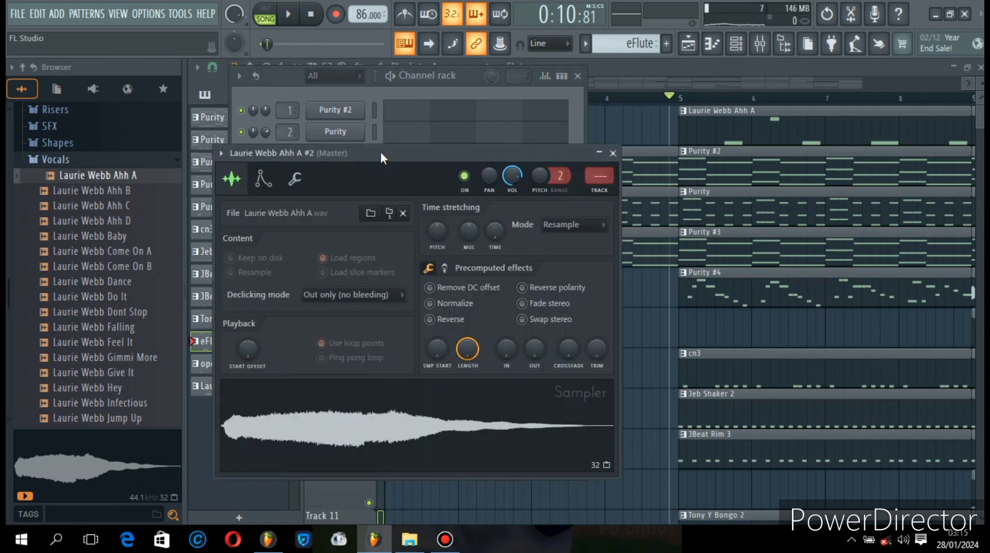
drag(385, 151, 441, 95)
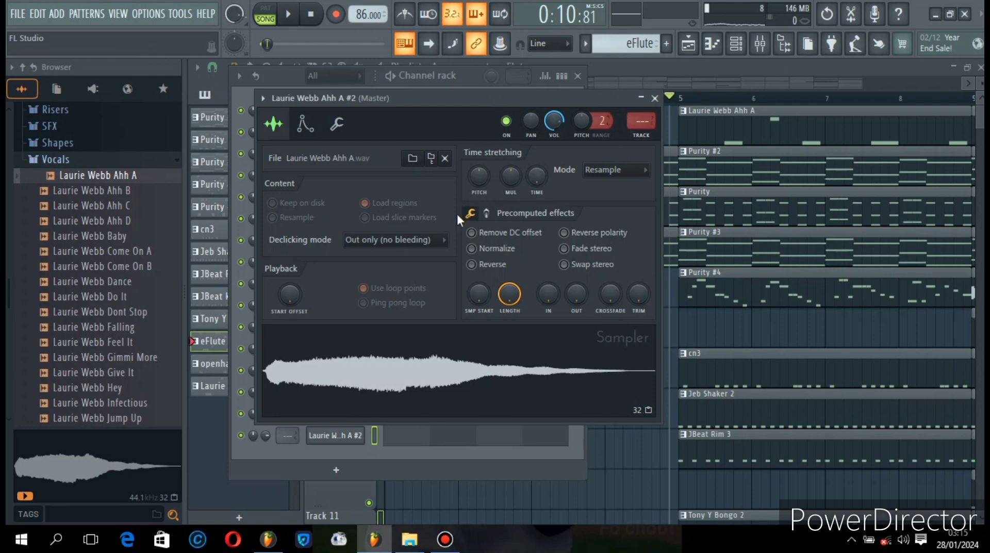
- Look through the new vocal channel's envelope and miscellaneous settings, and return to its sample settings
click(304, 125)
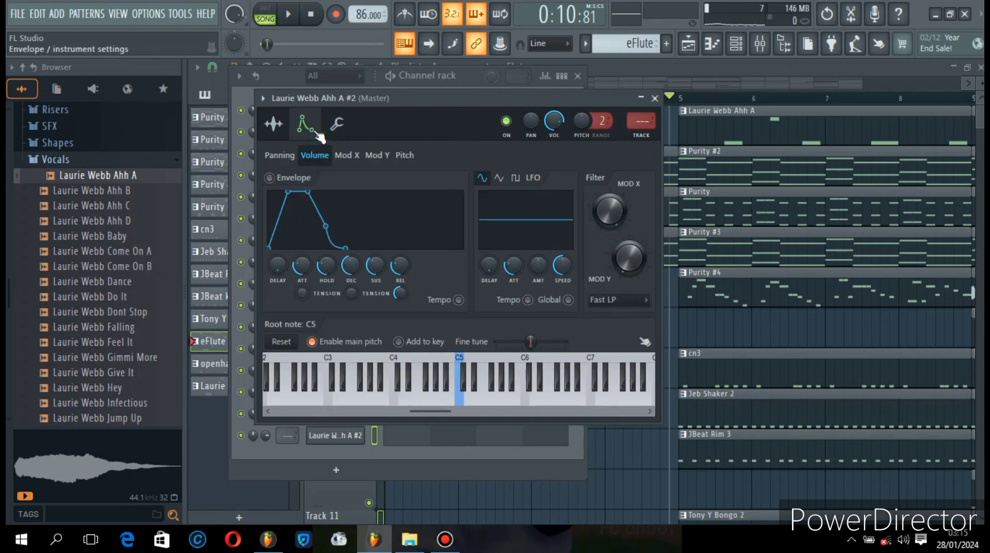
click(338, 126)
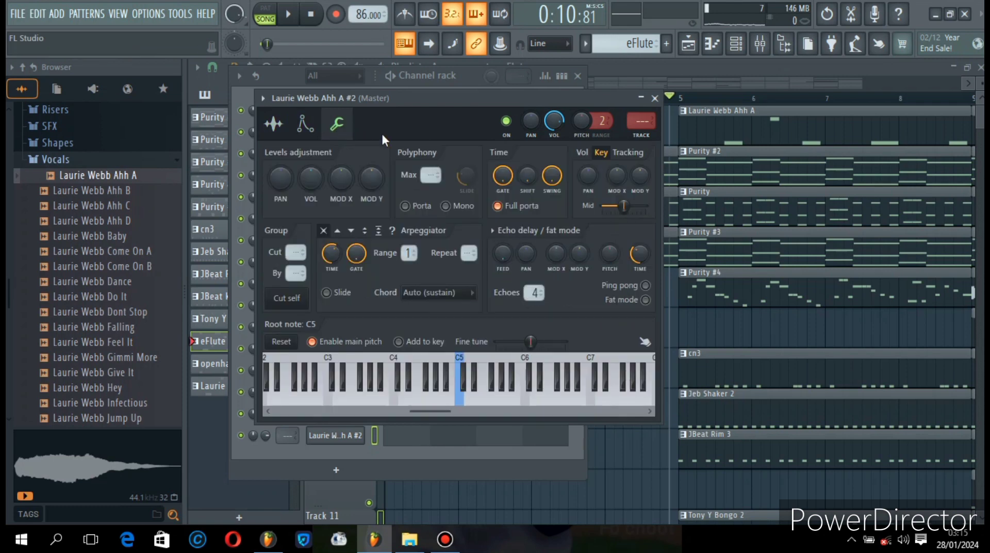
click(285, 134)
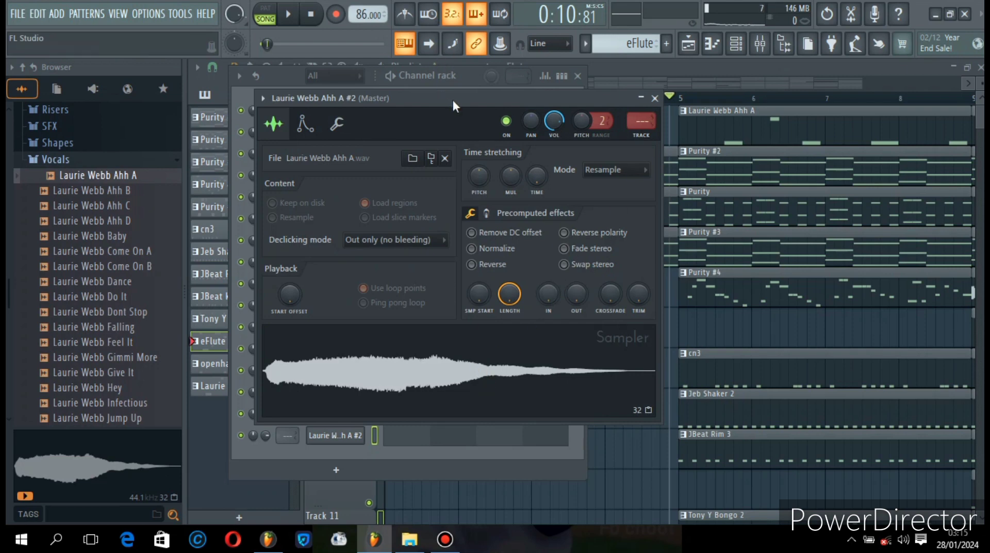
drag(453, 100, 452, 118)
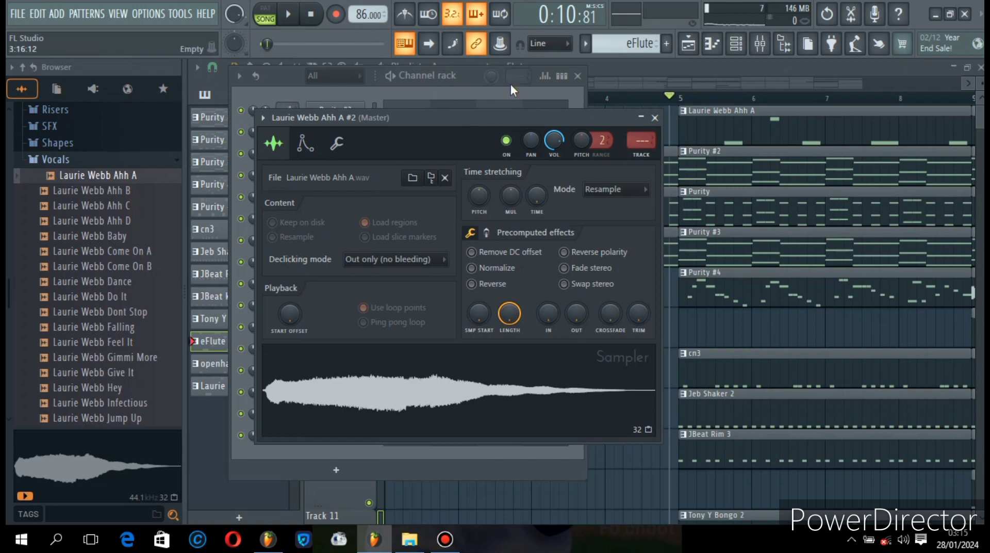